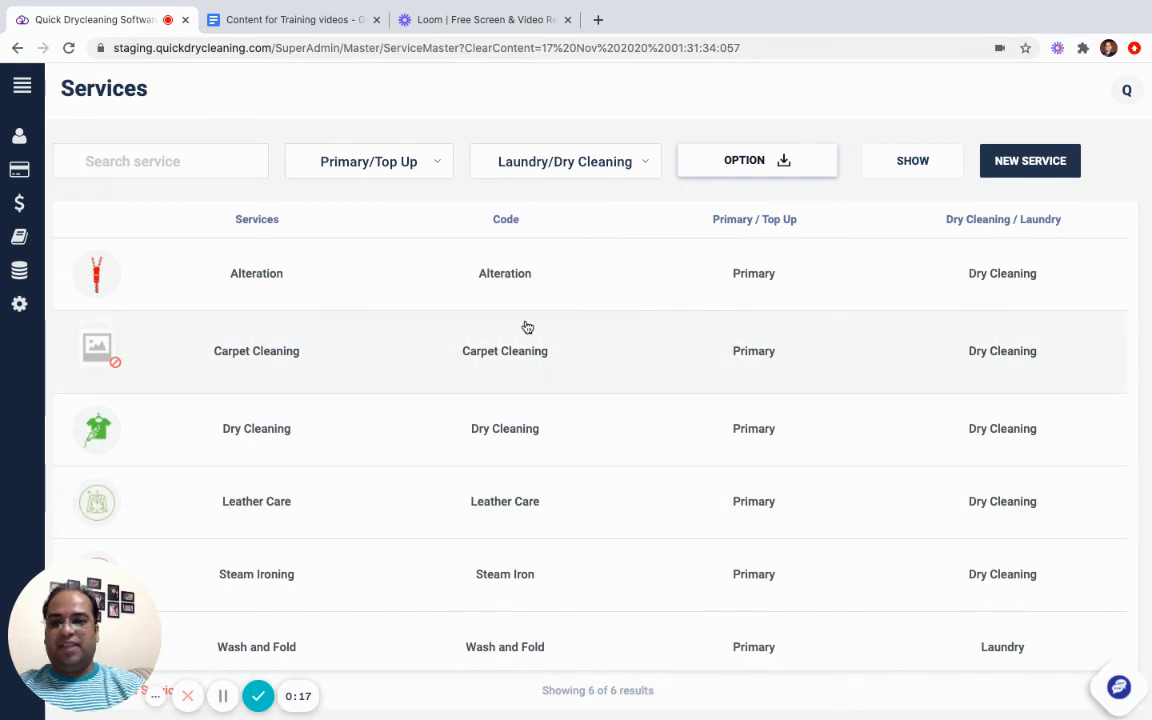
Open the Dry Cleaning service's workflow configuration for QD01 - Store 1 and set taxes as applicable on the service.
mouse_move(19, 272)
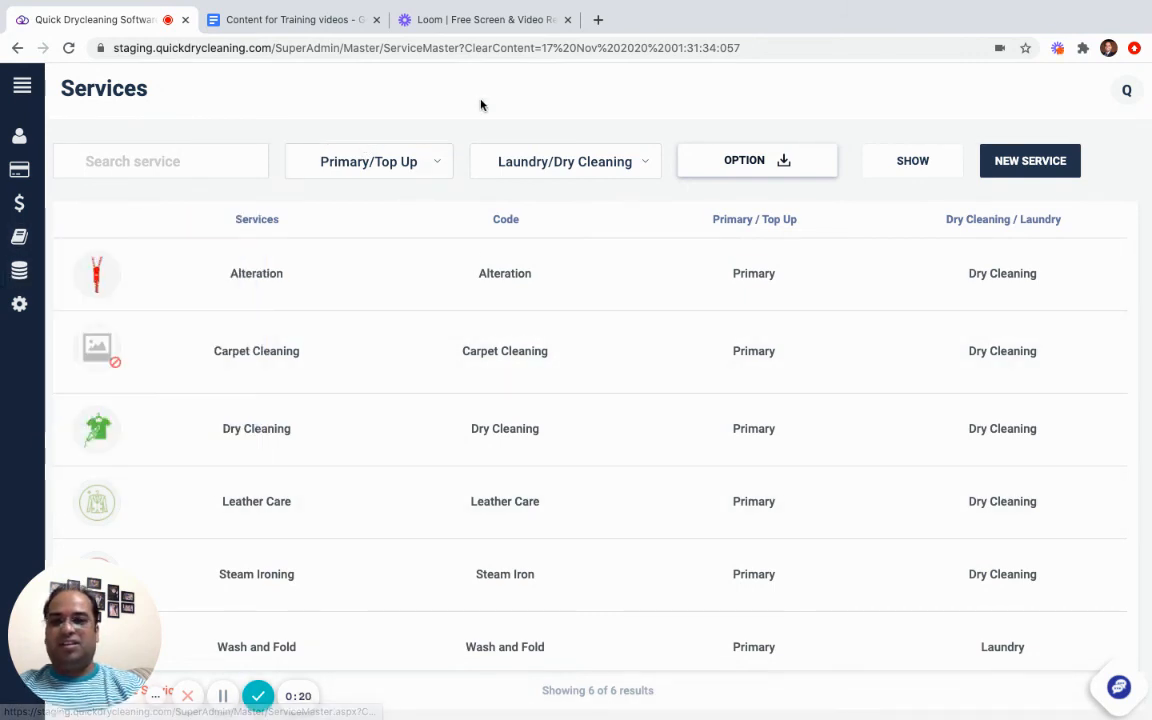
left_click(381, 437)
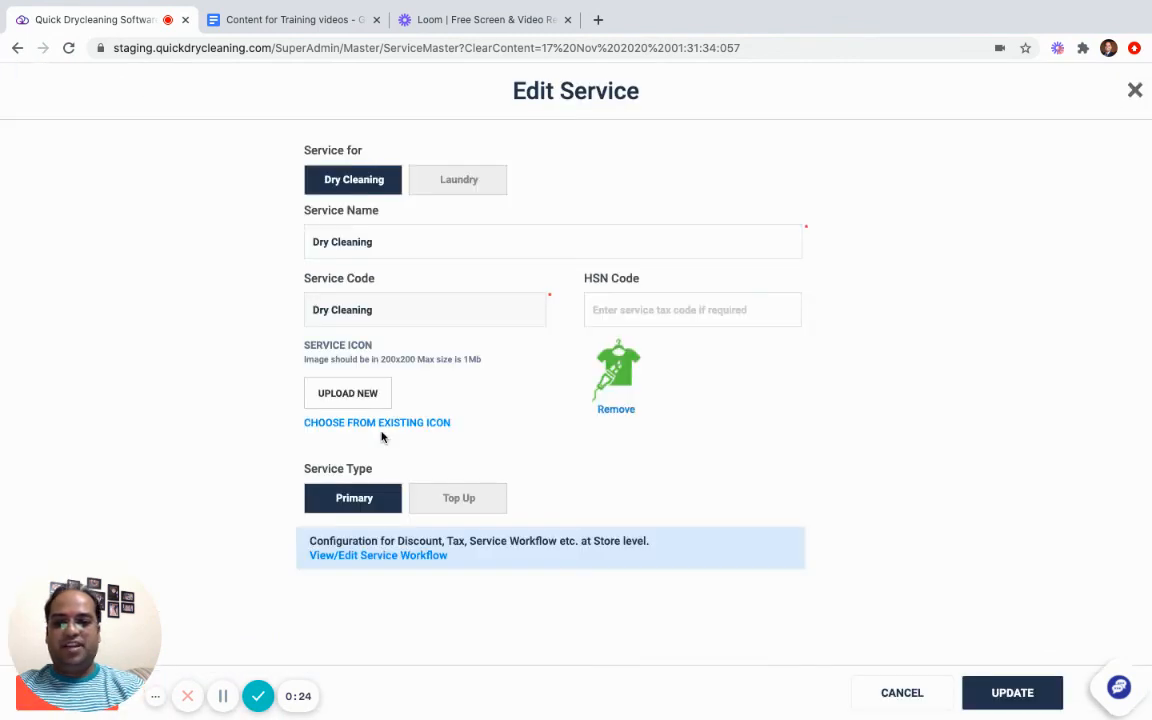
left_click(387, 558)
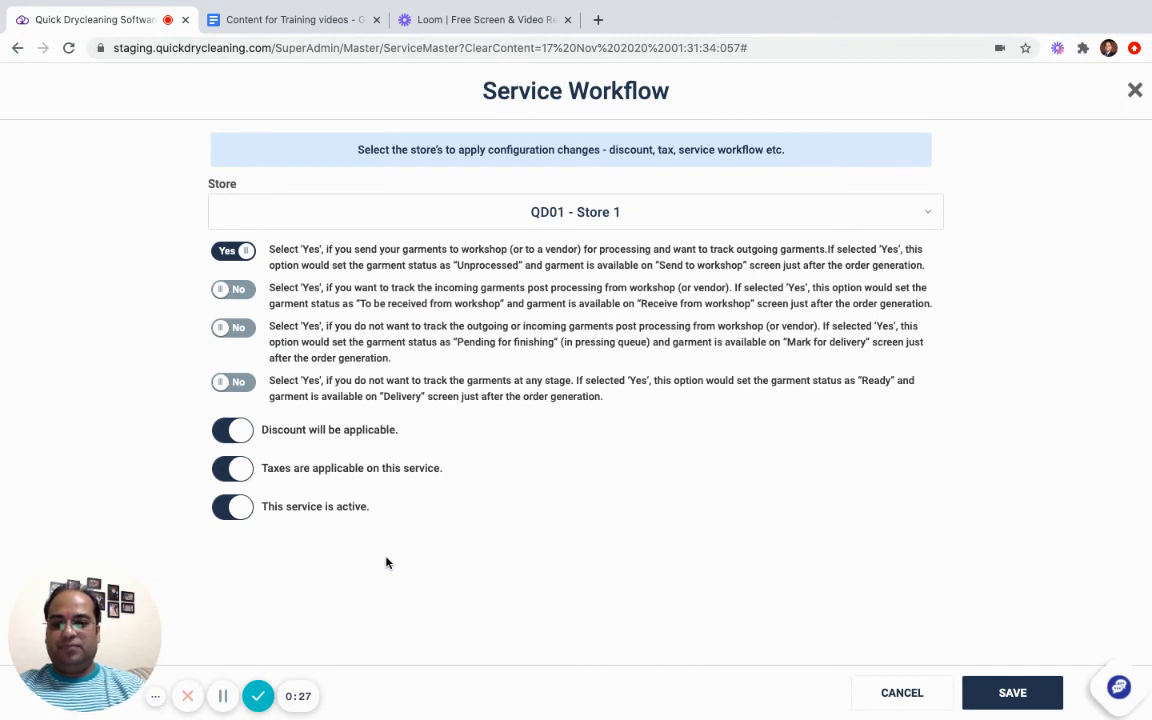
left_click(245, 472)
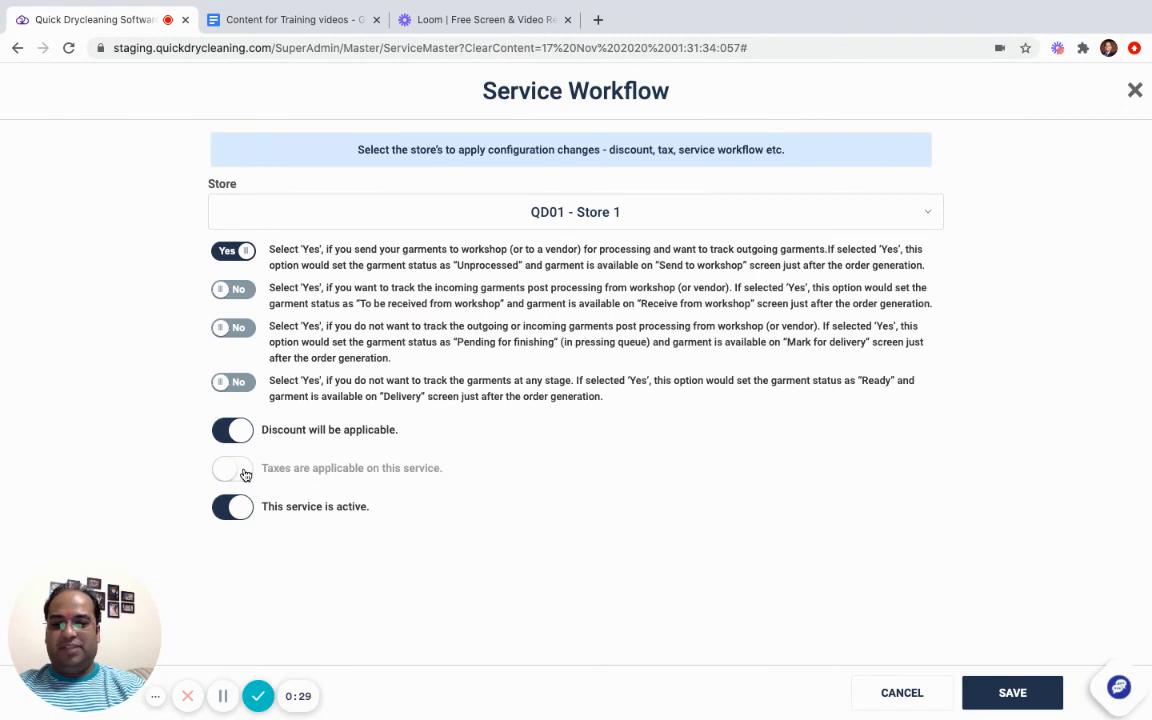
left_click(243, 472)
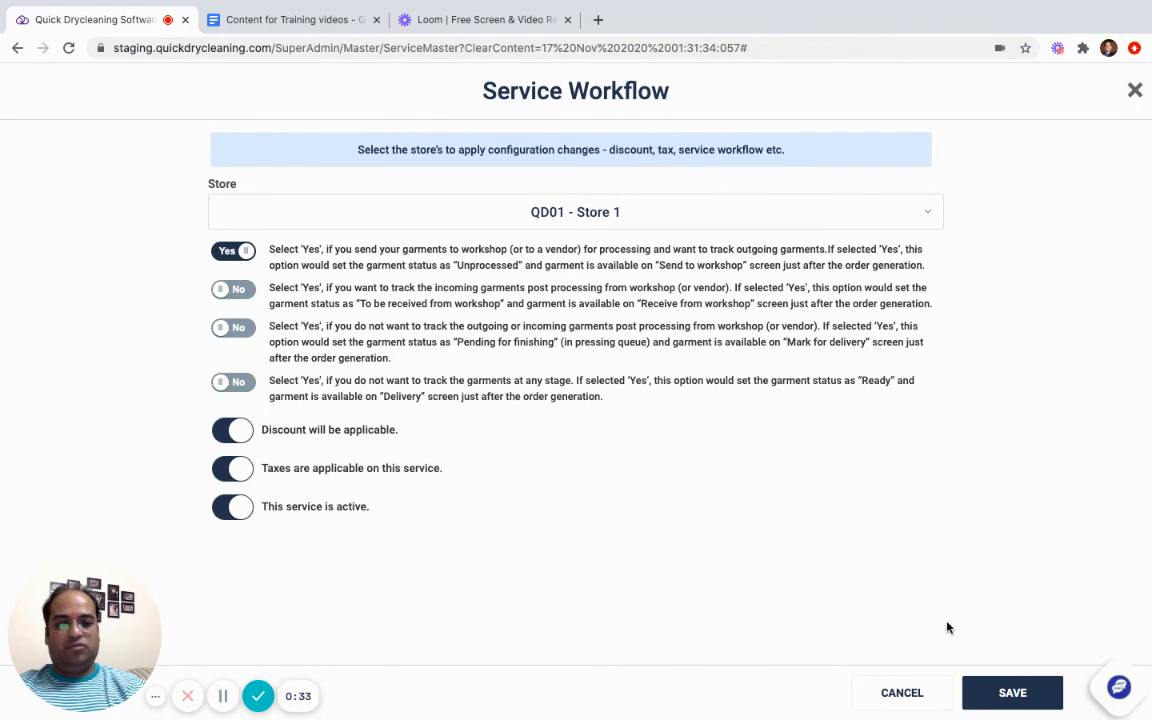
Save the Dry Cleaning workflow configuration for all three stores and update the service.
left_click(991, 688)
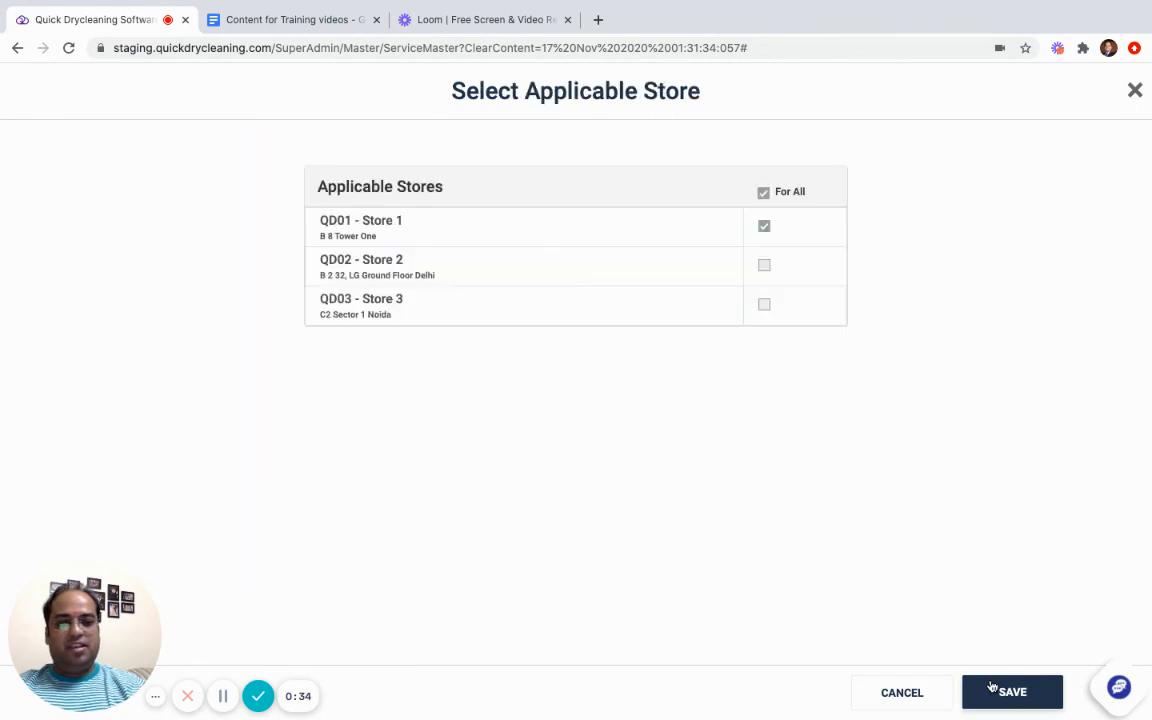
left_click(766, 194)
left_click(766, 194)
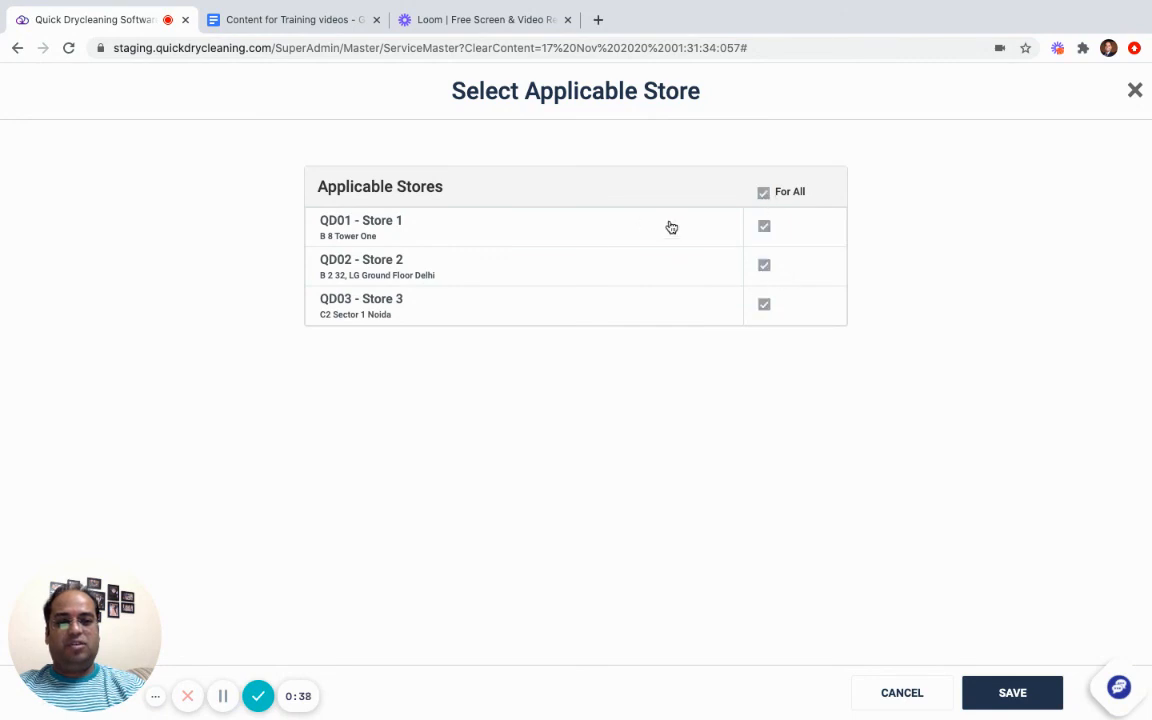
left_click(1003, 697)
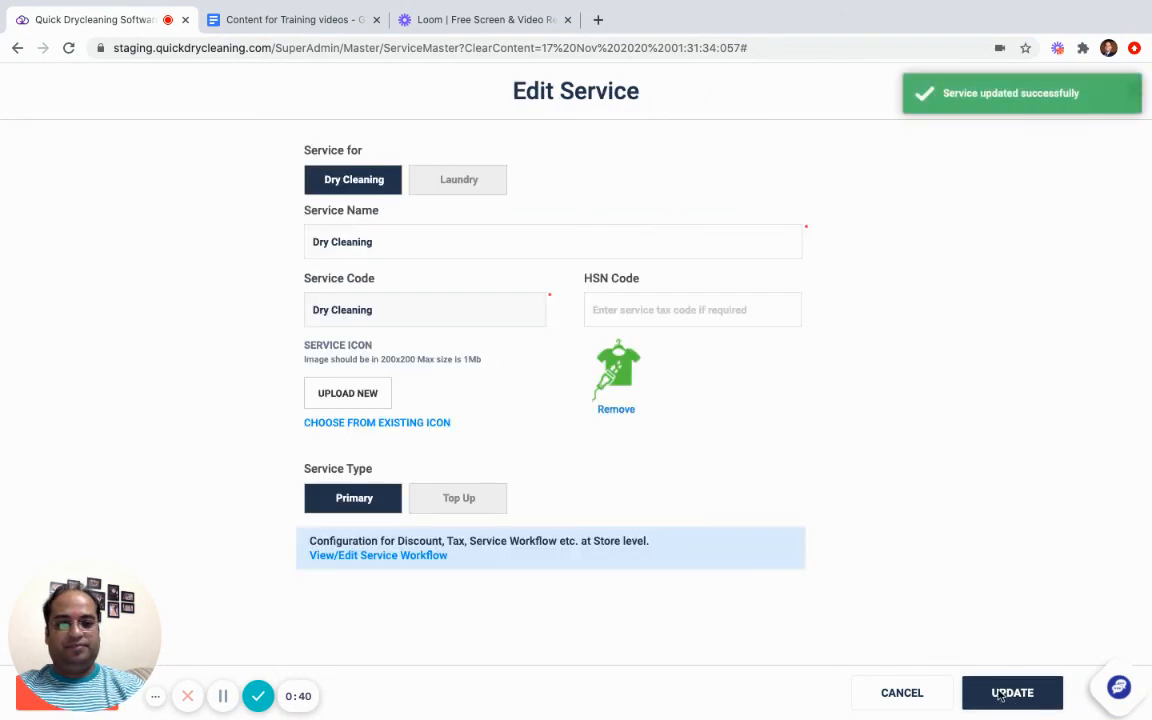
left_click(1003, 694)
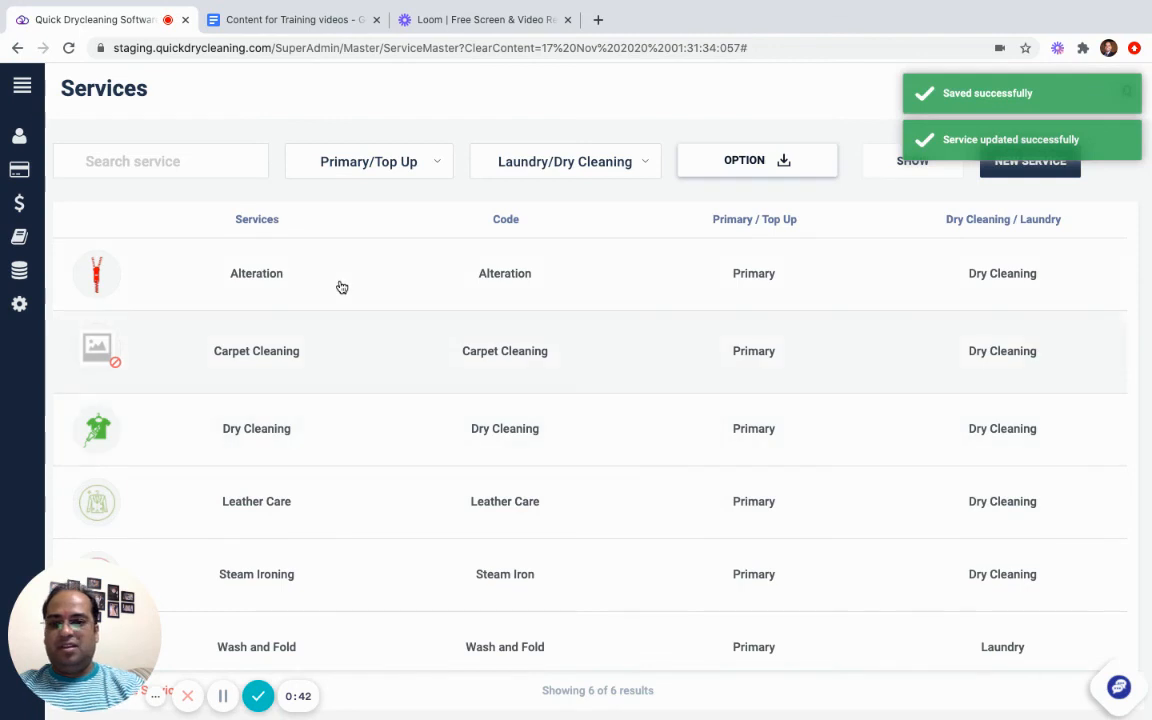
Open the Alteration service's workflow configuration for QD01 - Store 1 and set taxes as not applicable on the service.
left_click(384, 279)
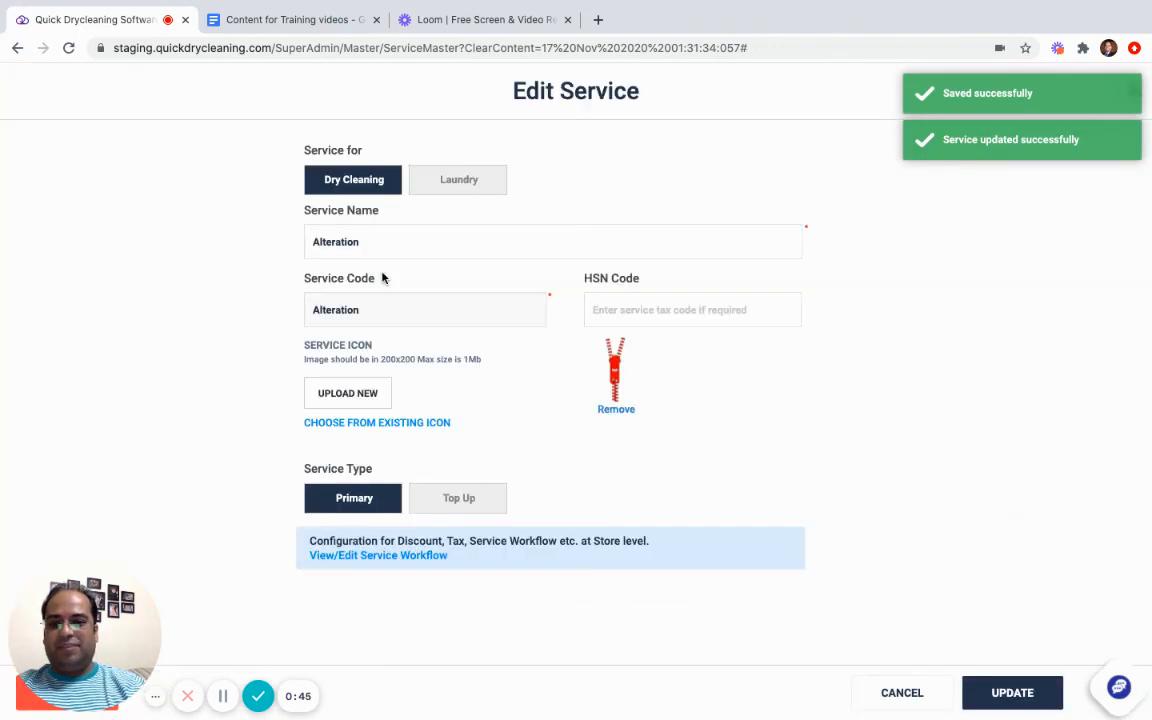
left_click(406, 556)
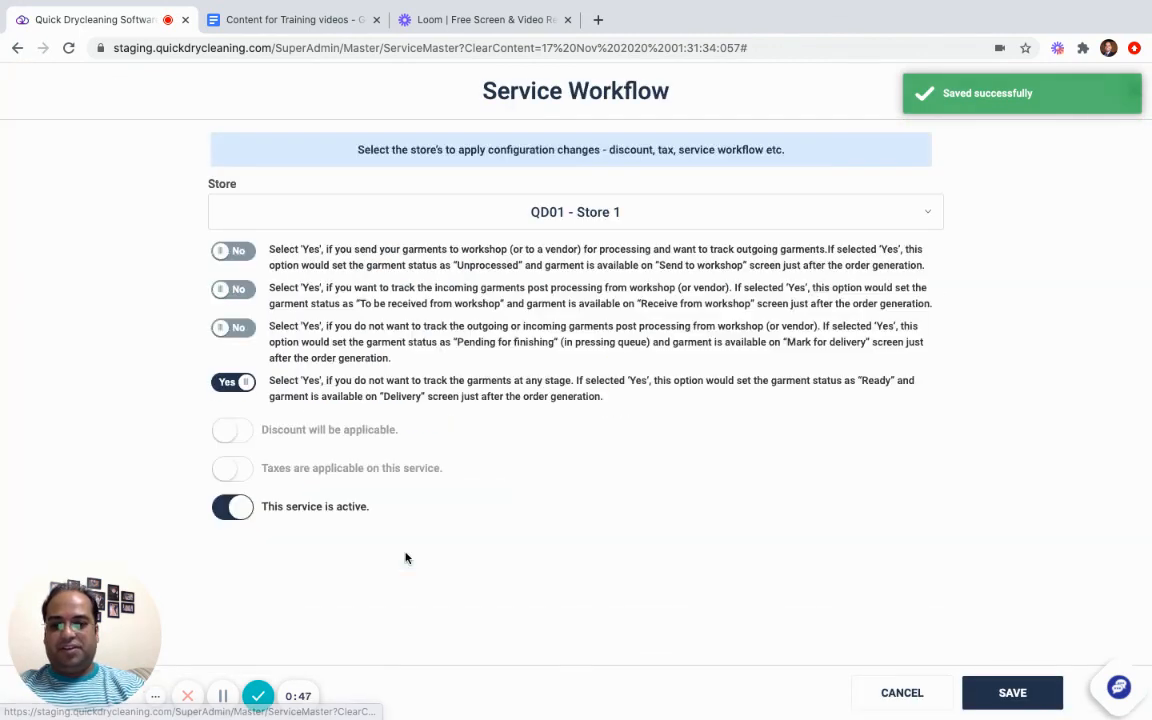
left_click(245, 471)
left_click(245, 471)
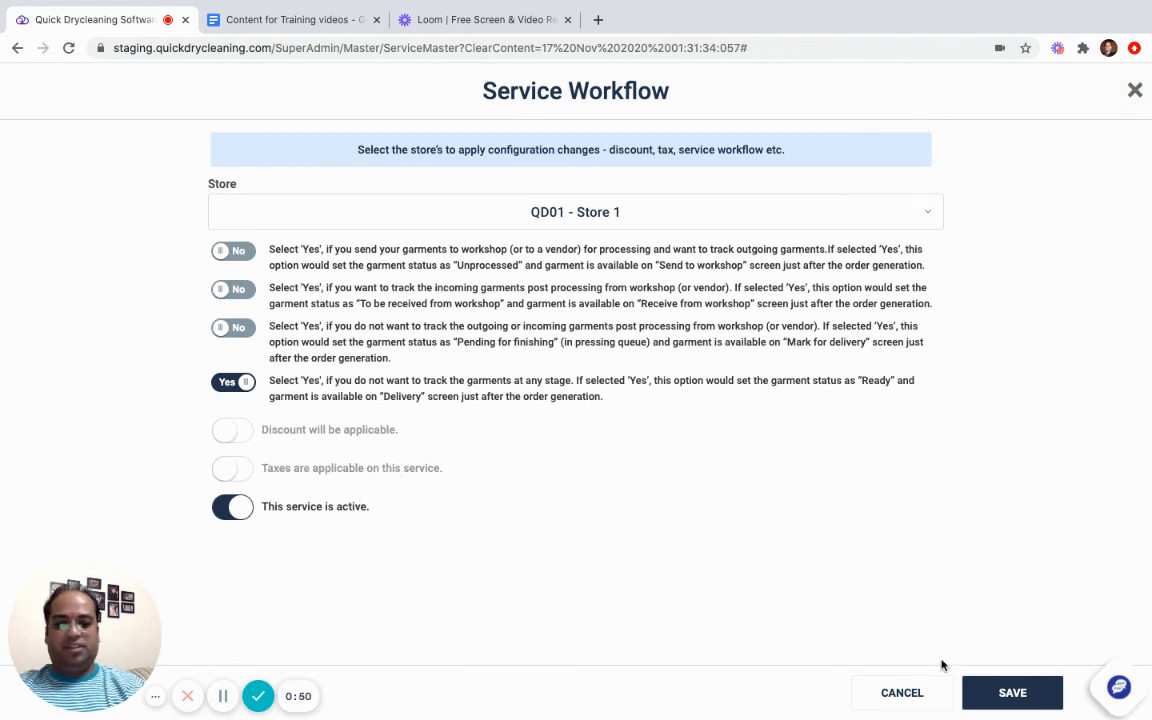
Save the Alteration workflow configuration for all stores and update the service.
left_click(980, 692)
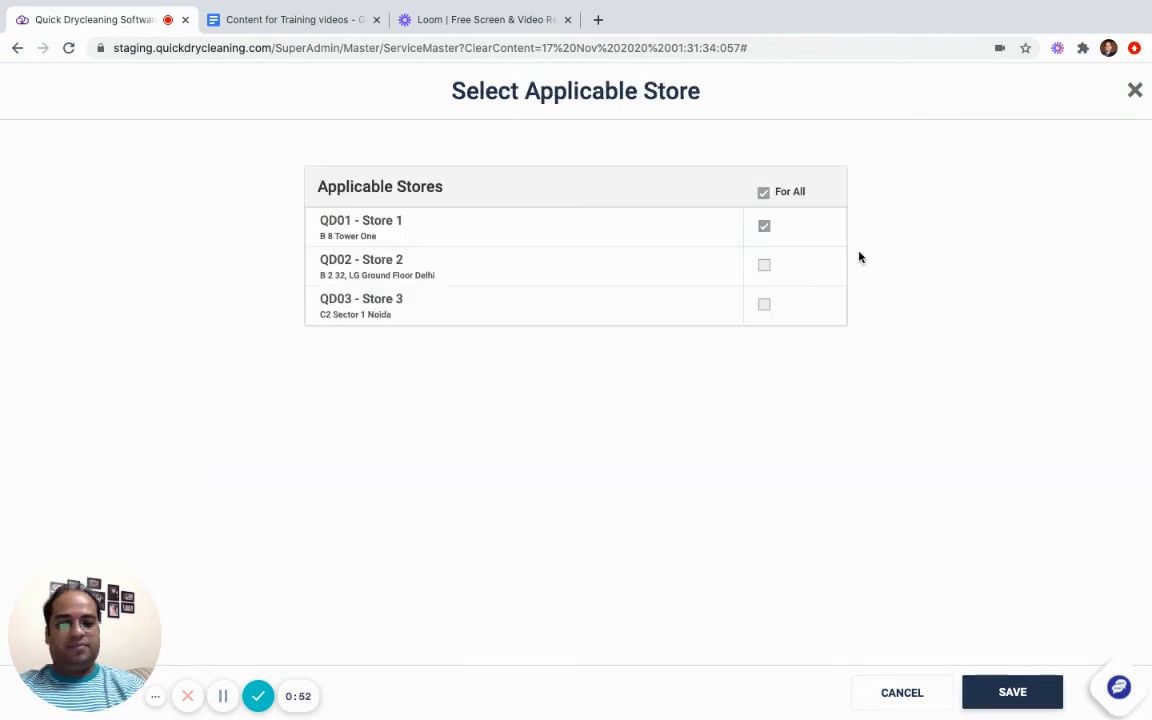
left_click(763, 193)
left_click(763, 193)
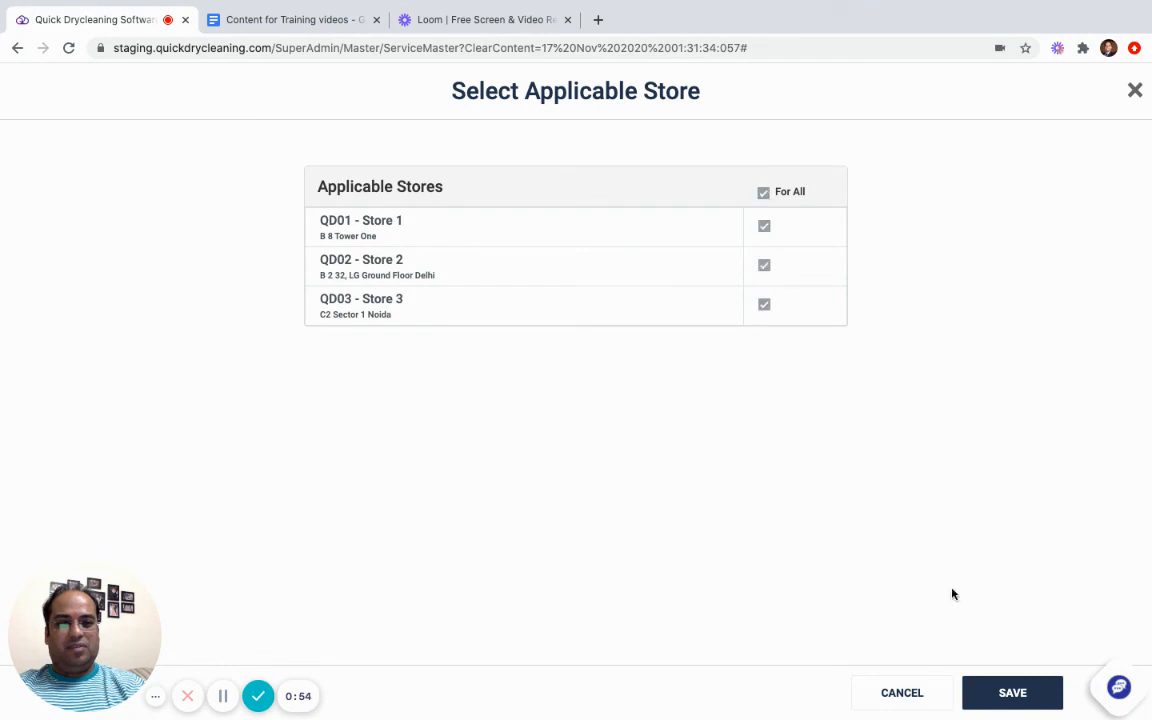
left_click(1026, 694)
left_click(1026, 699)
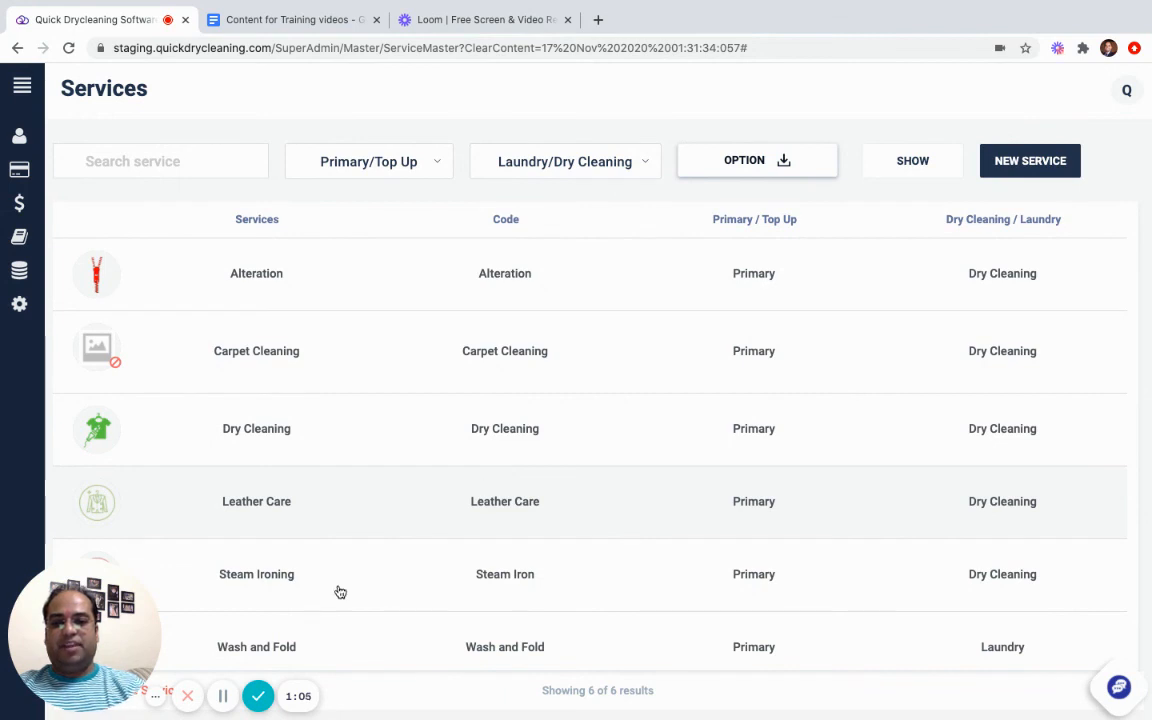
left_click(223, 696)
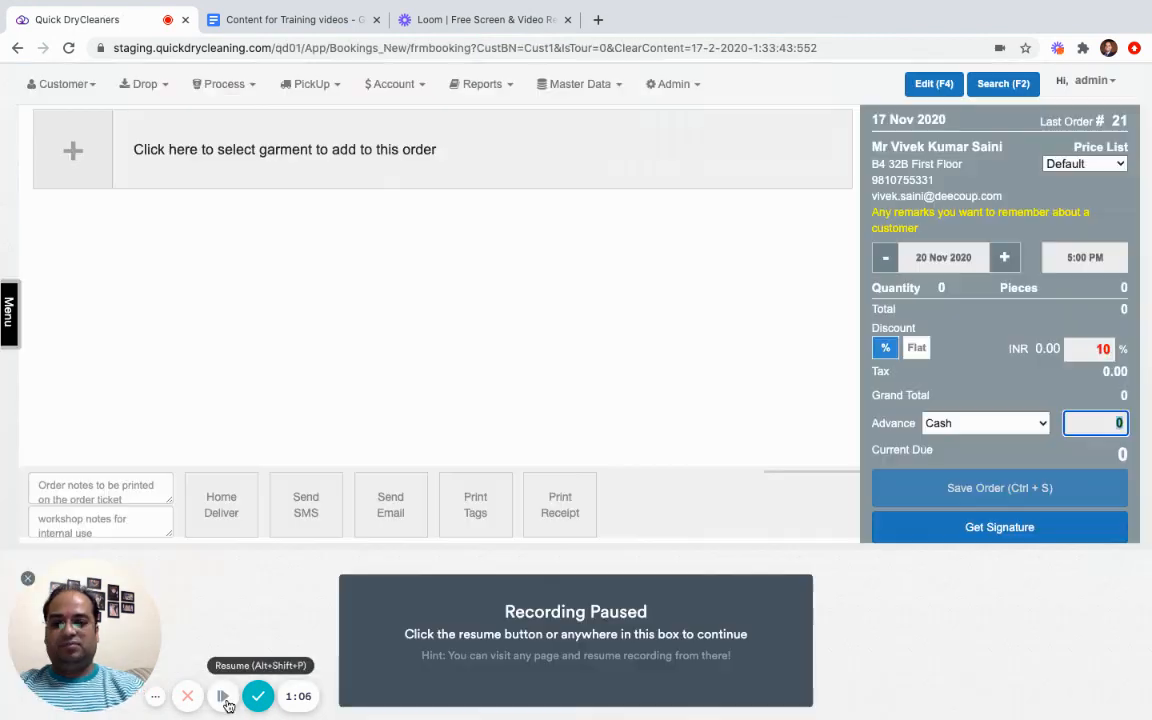
left_click(223, 696)
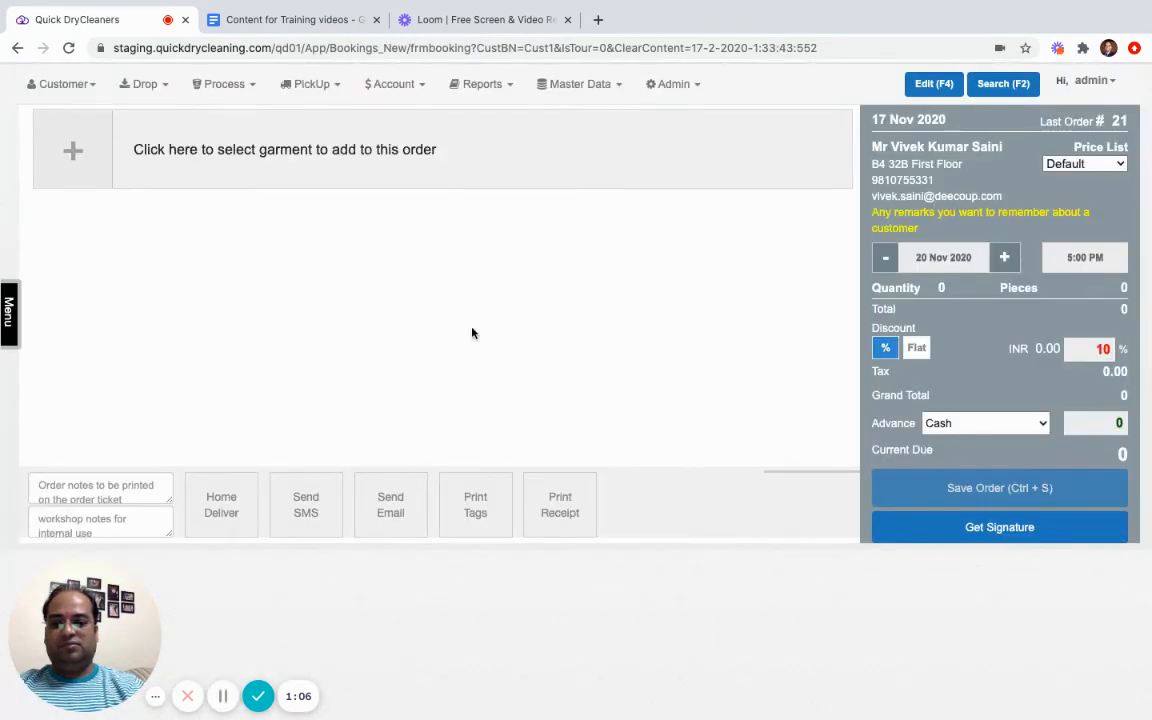
Add one men's shirt with the Alteration service to the order at a price of 100.
left_click(510, 155)
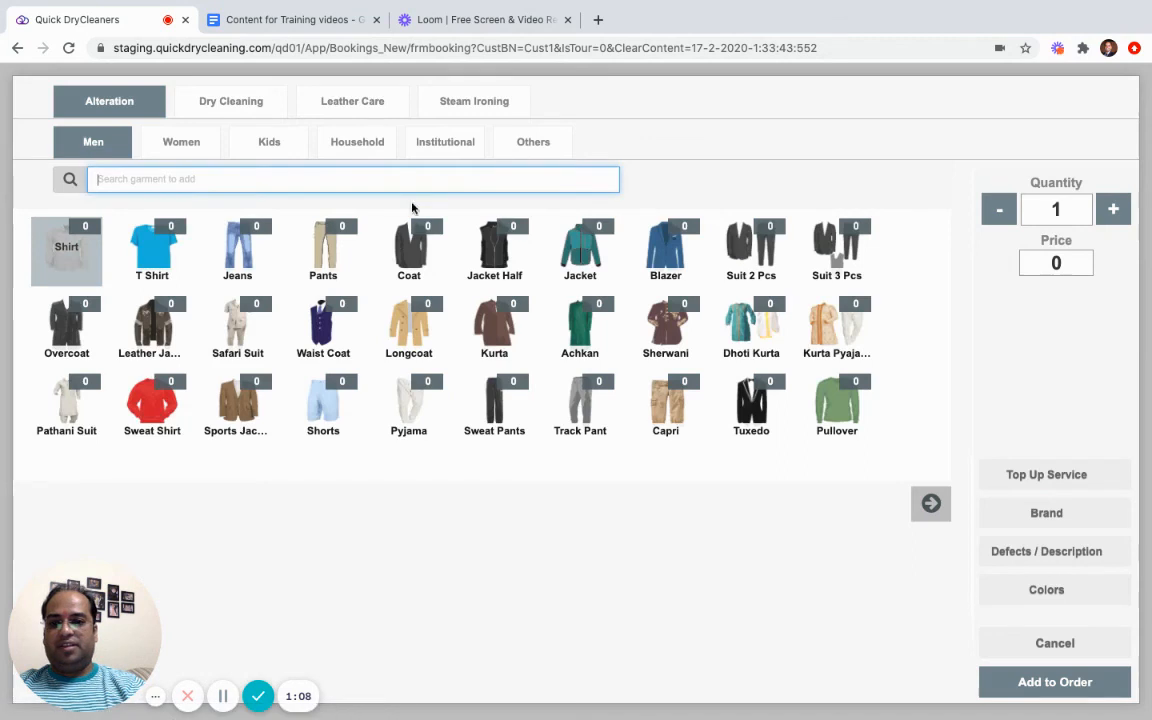
left_click(1055, 262)
type("100")
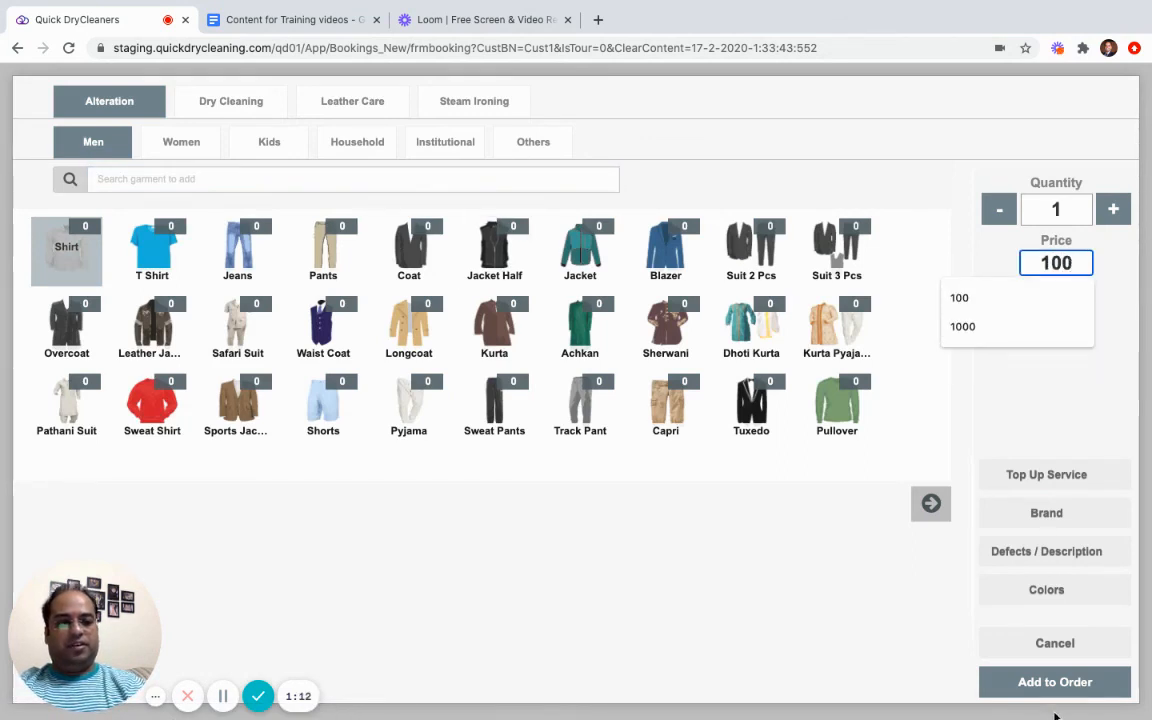
left_click(1012, 680)
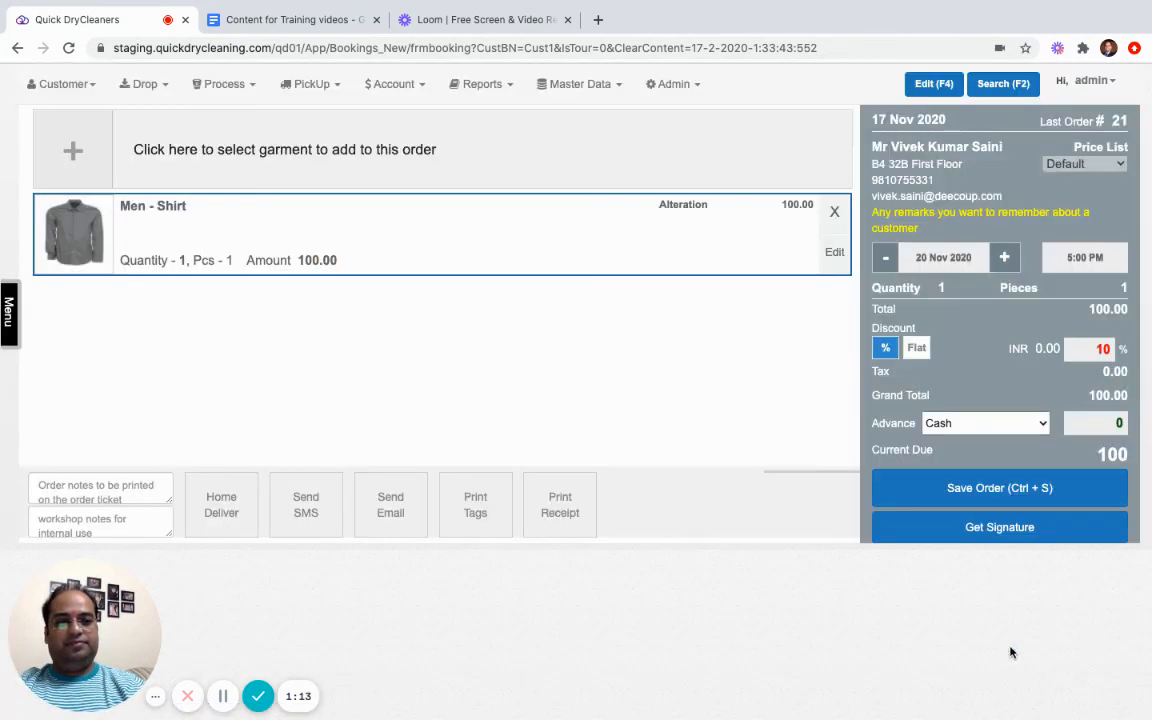
Add one men's shirt with the Dry Cleaning service to the order at a price of 100.
left_click(489, 124)
left_click(225, 104)
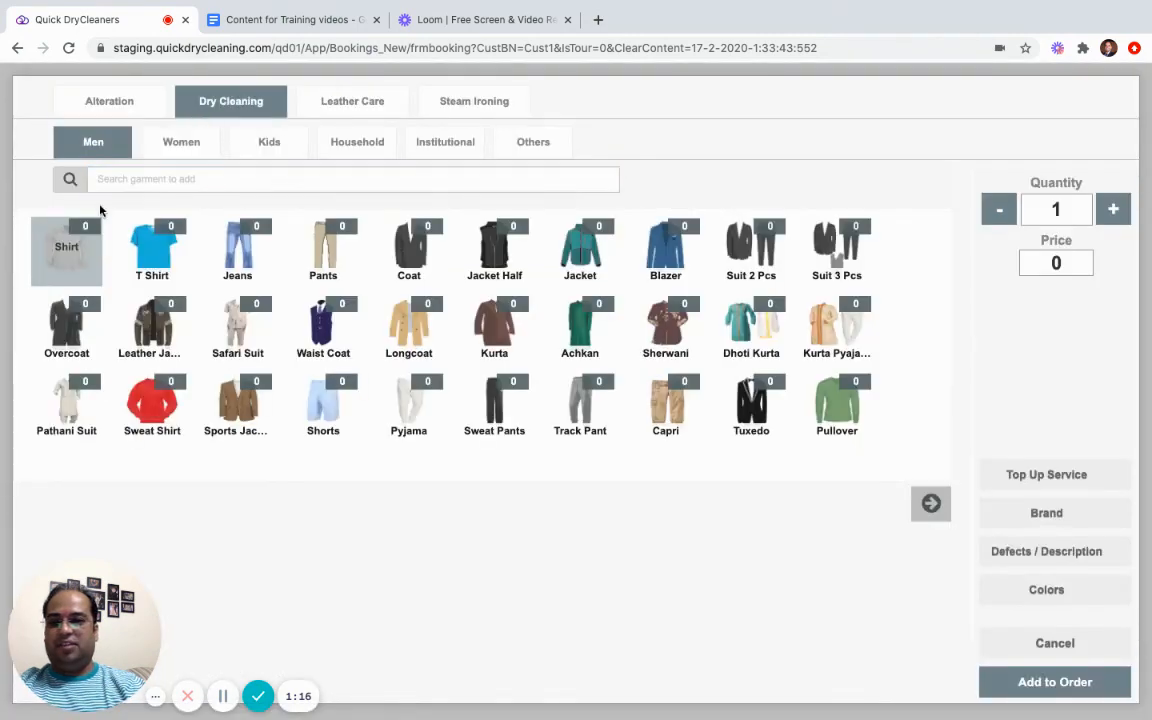
left_click(1062, 262)
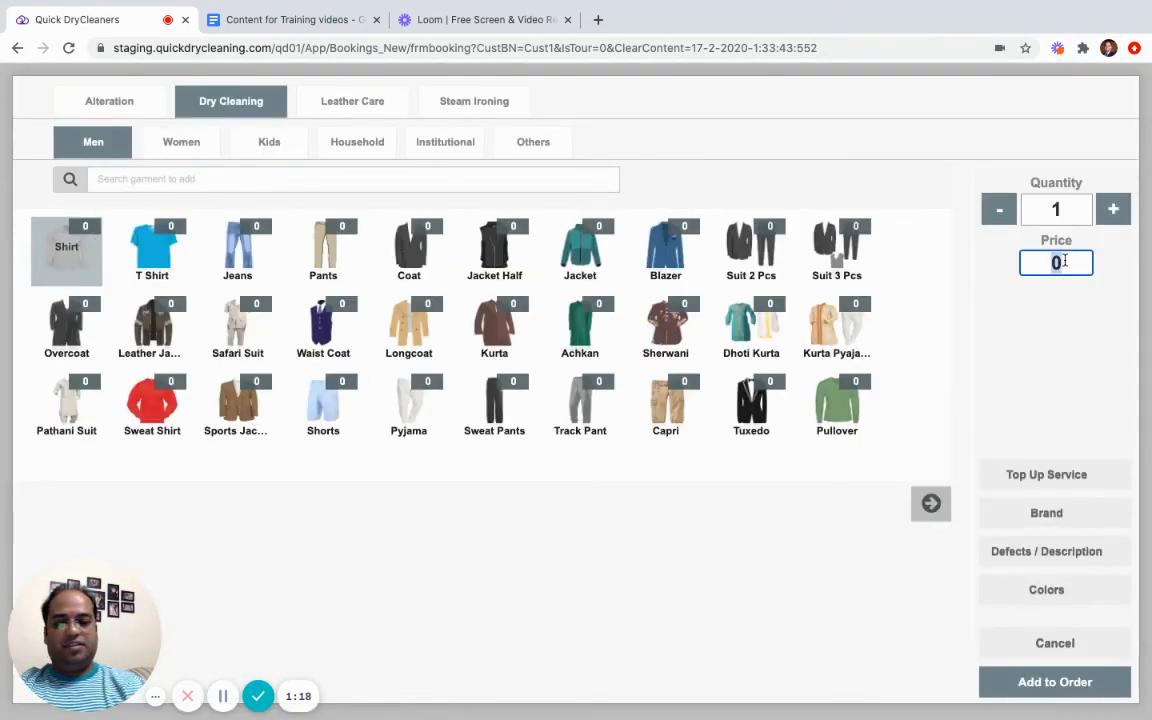
type("100")
left_click(1024, 683)
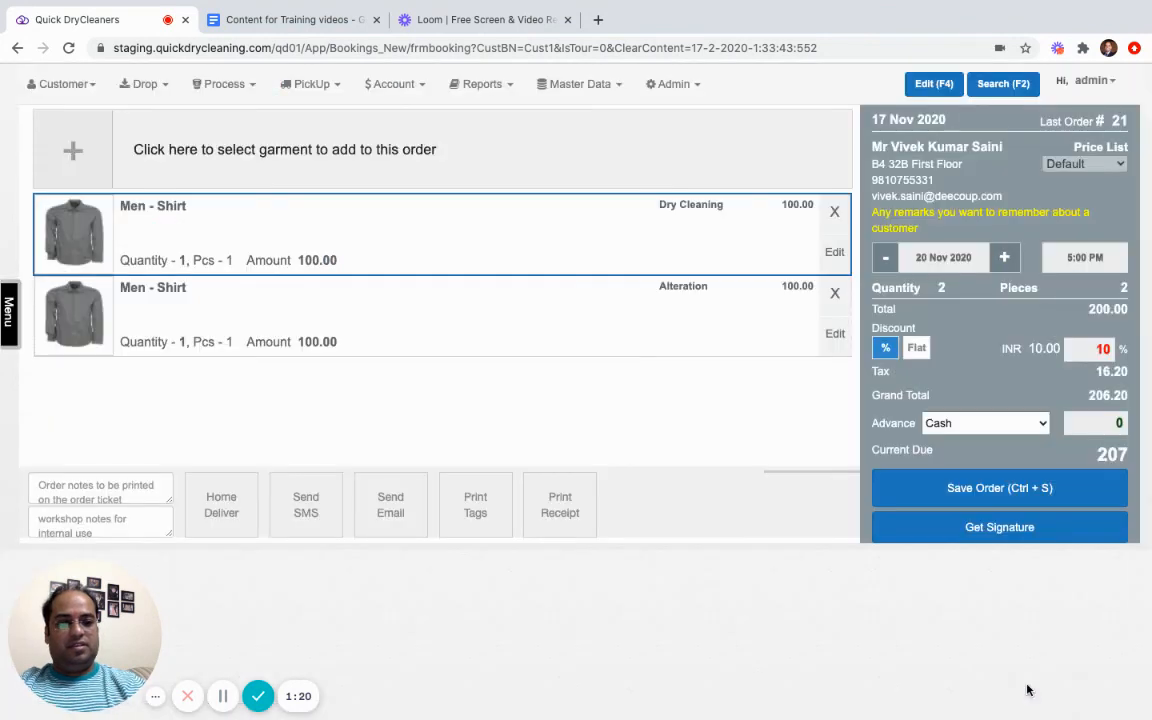
Set the order's discount to 0 % and save the order.
left_click(1090, 348)
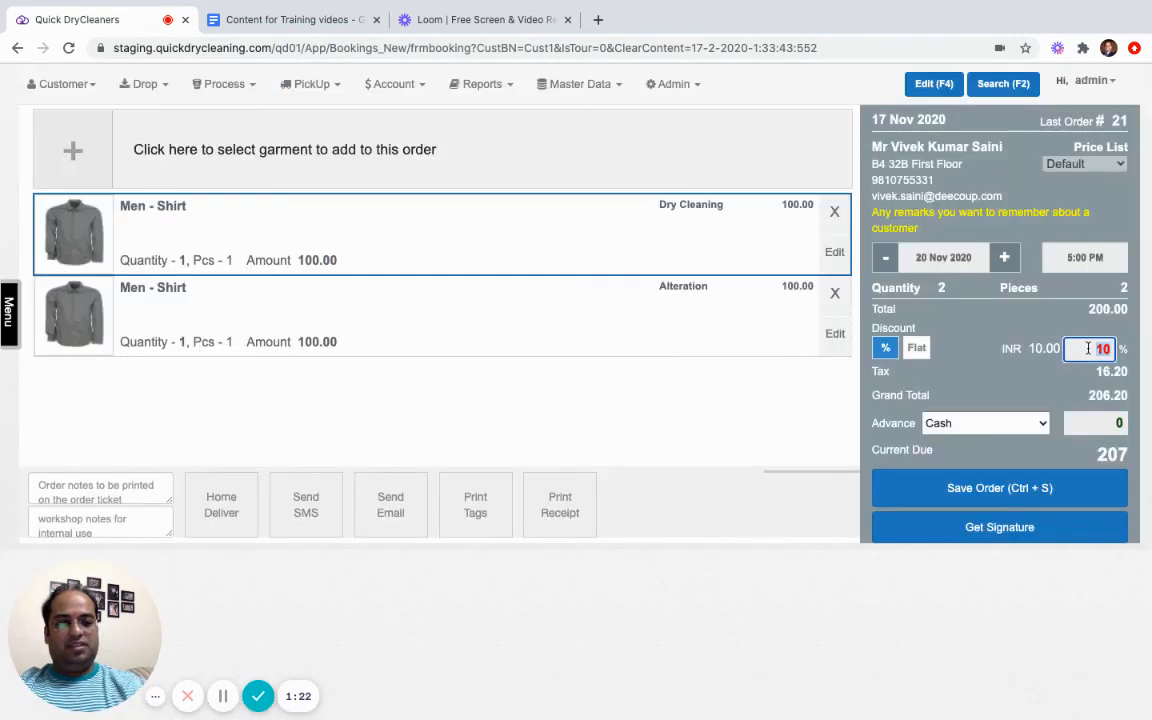
type("0")
key("Tab")
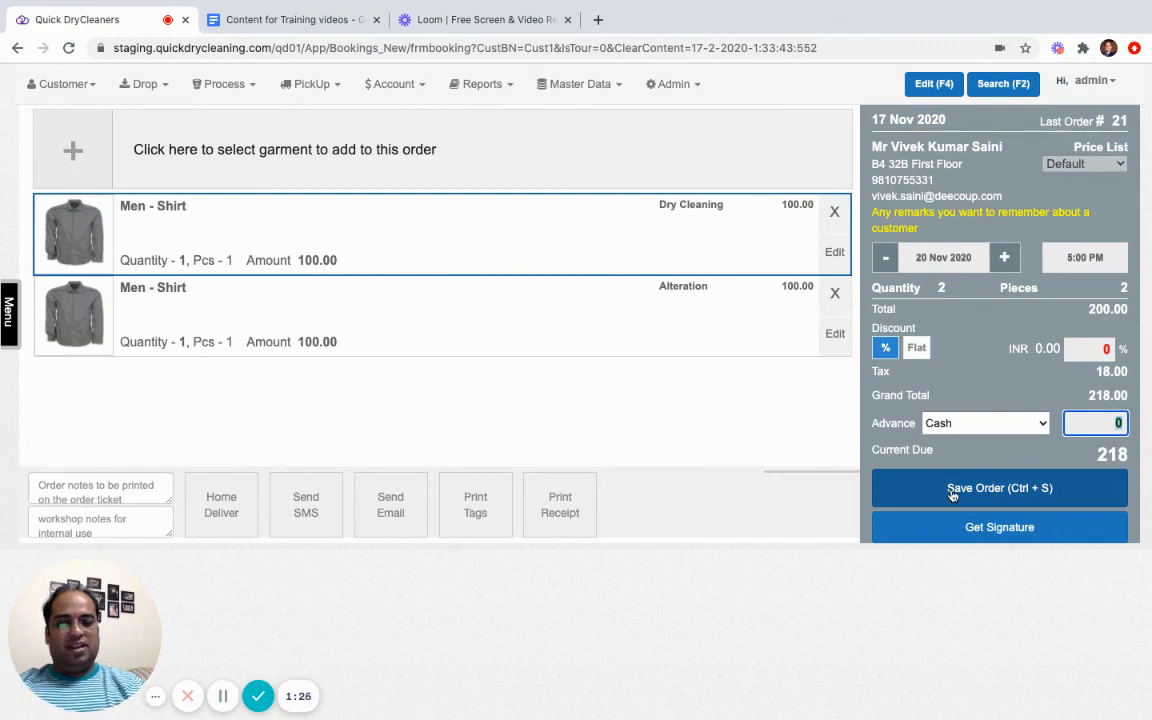
left_click(952, 490)
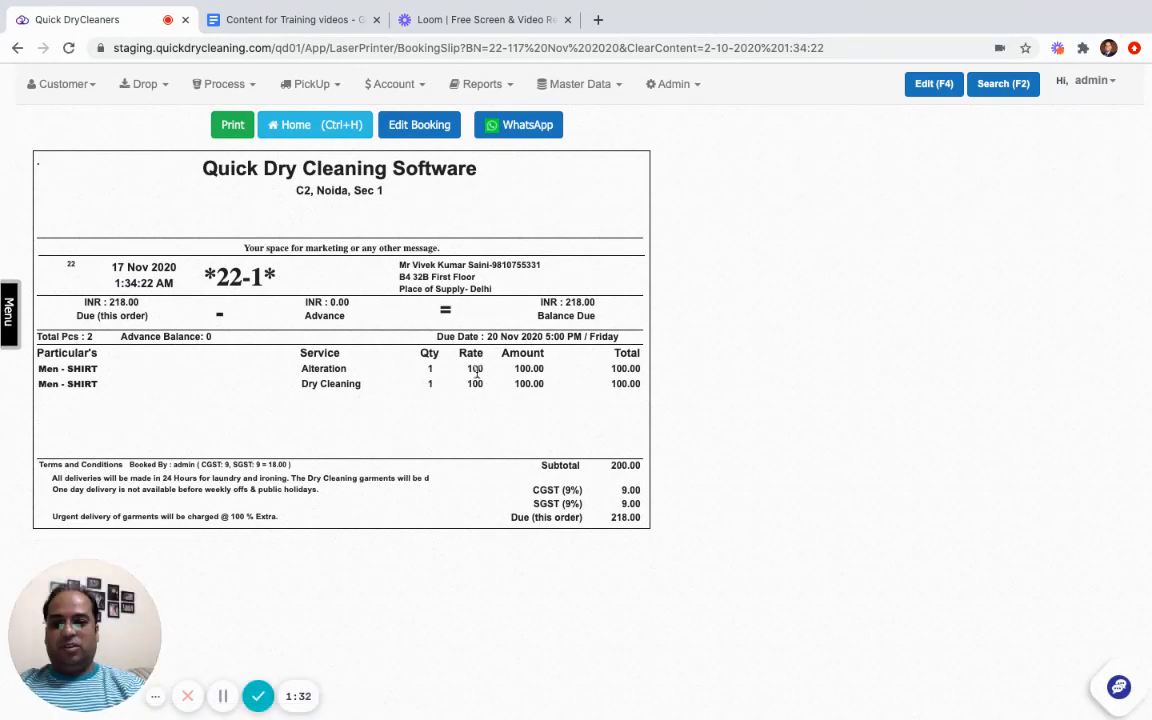
Examine the booking slip's rates, Dry Cleaning and Alteration services, CGST and SGST amounts, and the tax breakdown beside the terms and conditions.
double_click(476, 380)
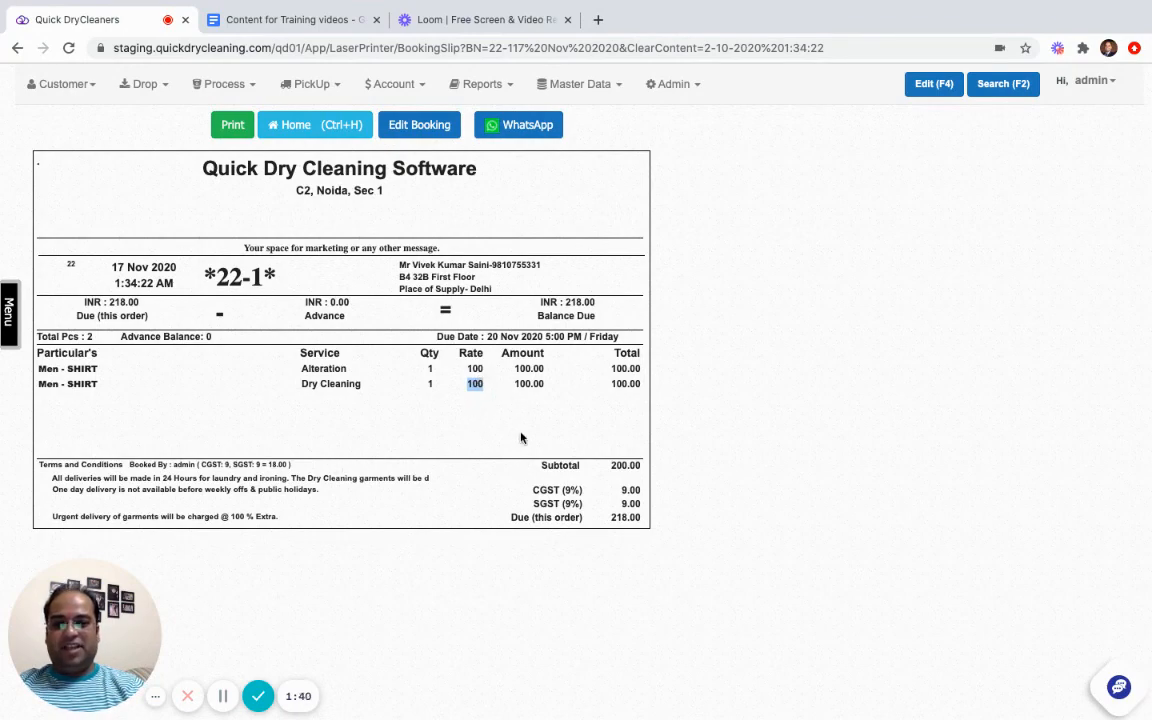
double_click(548, 489)
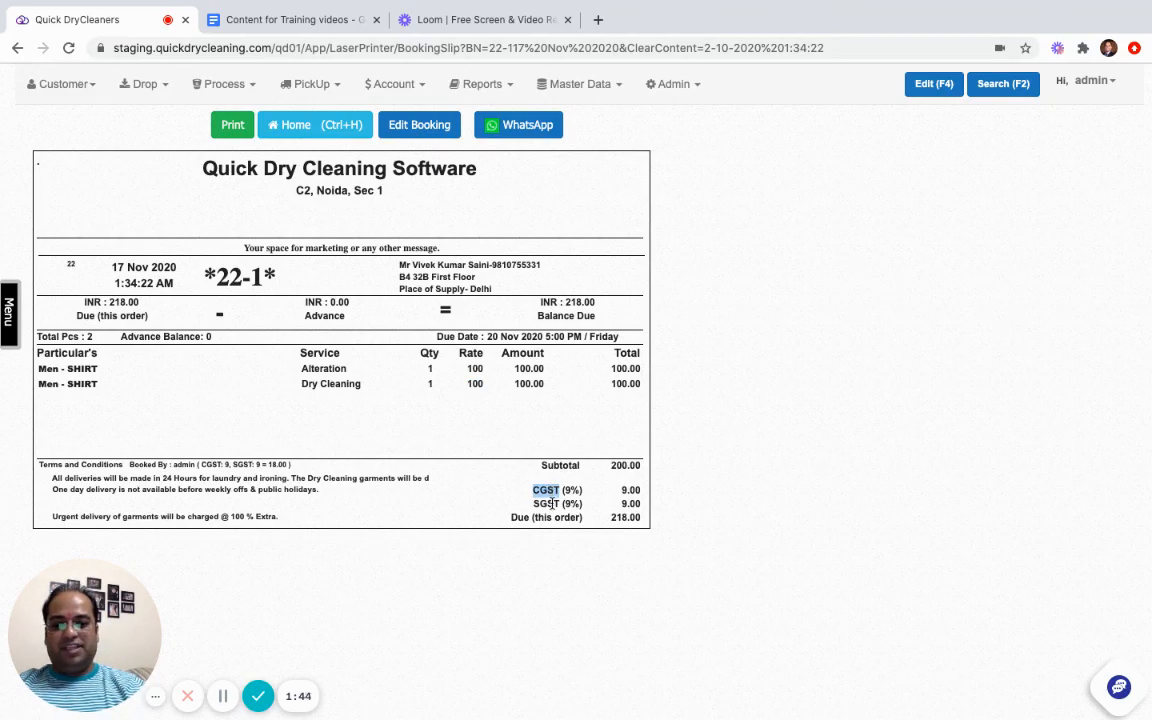
double_click(549, 503)
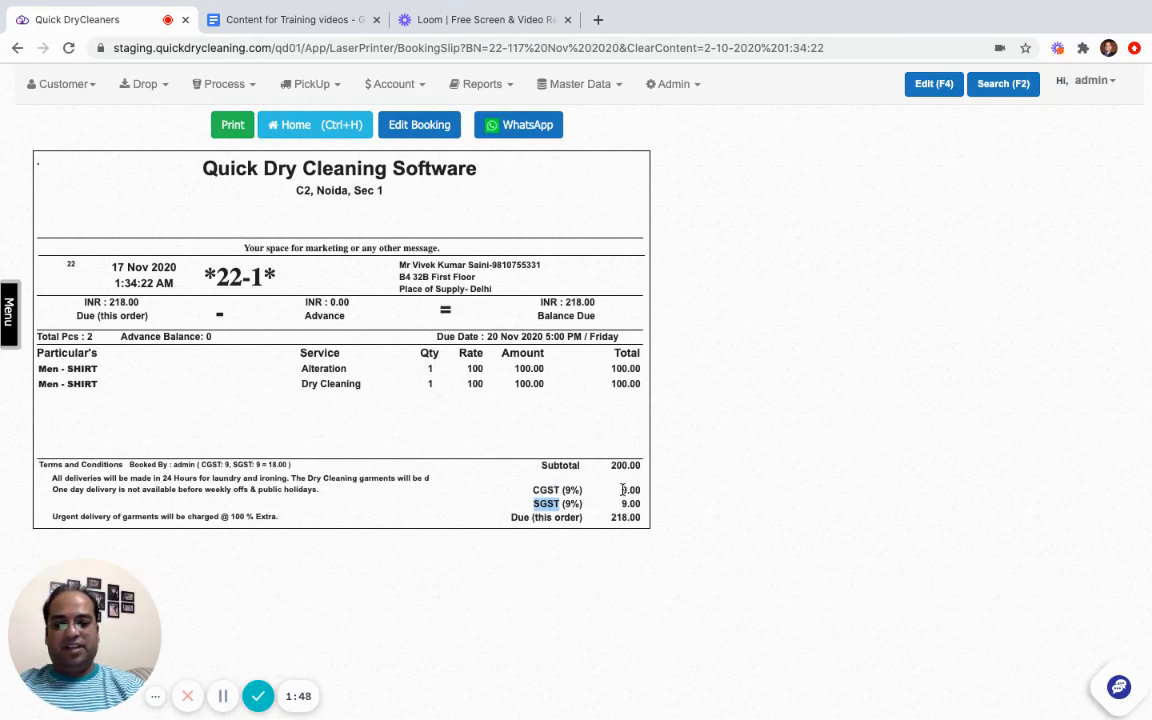
left_click_drag(622, 489, 629, 494)
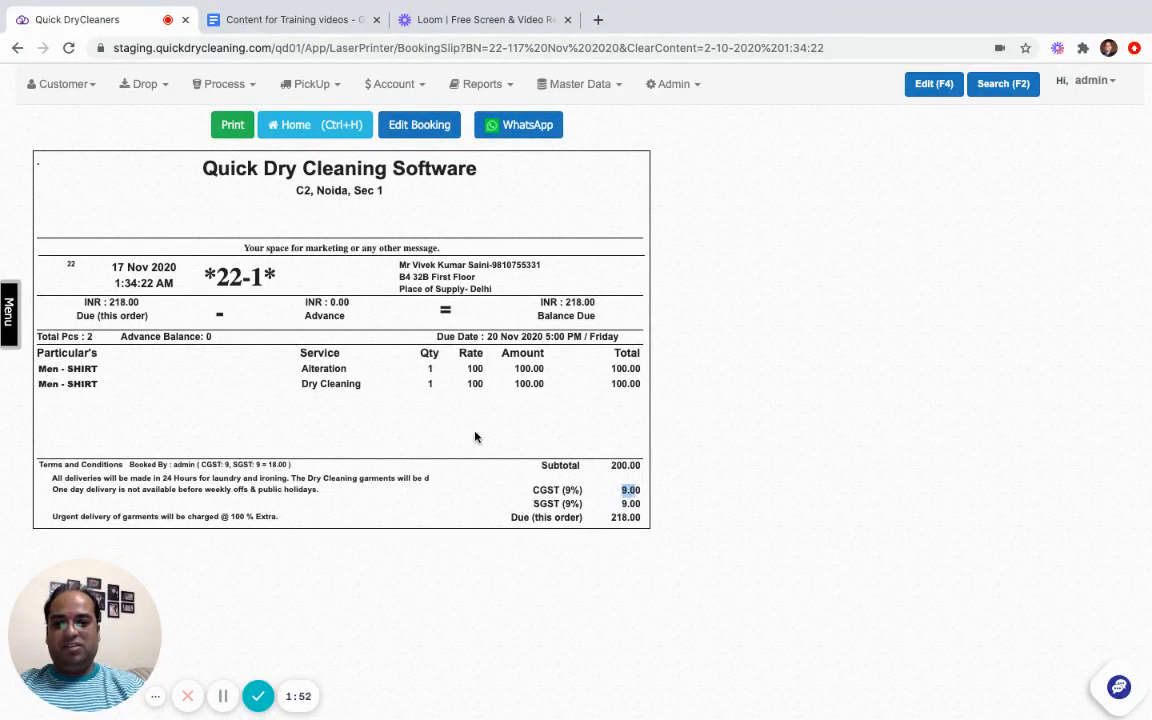
triple_click(347, 385)
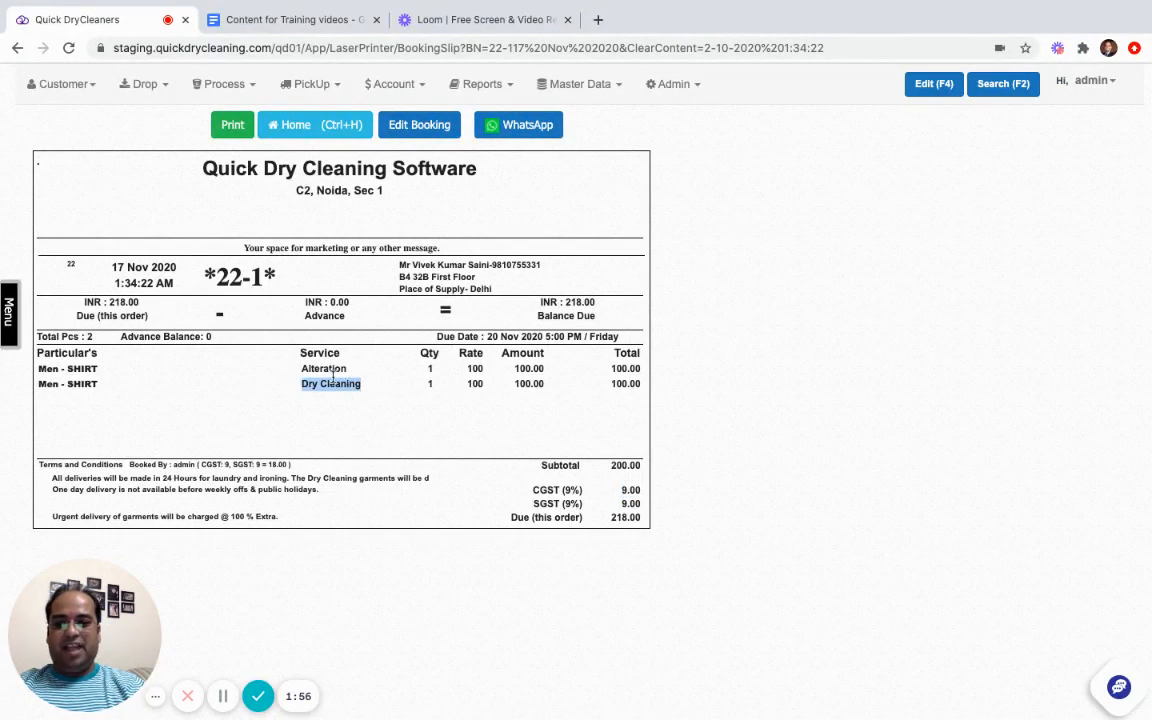
double_click(333, 372)
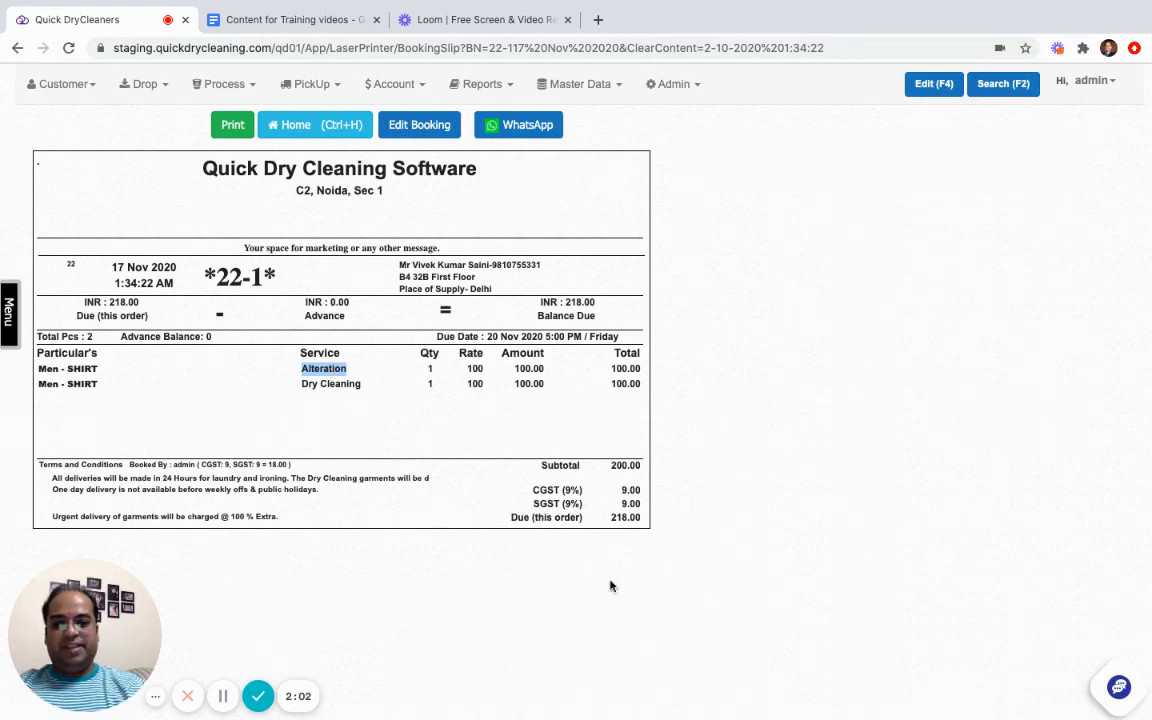
triple_click(274, 464)
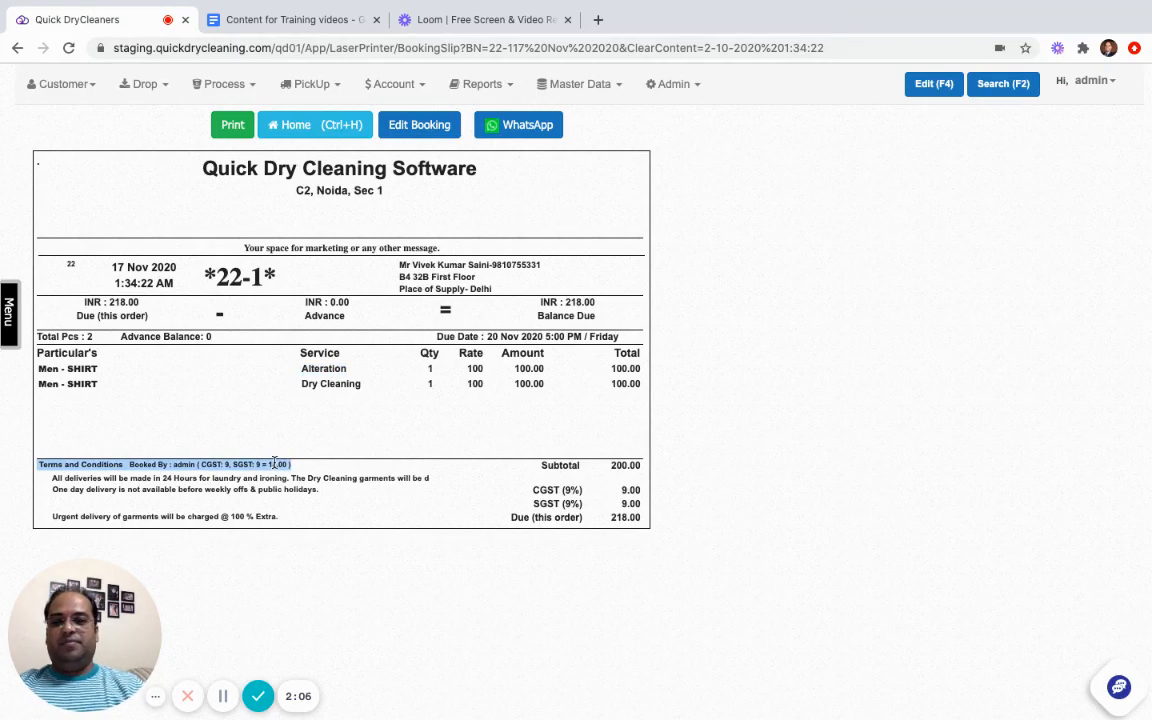
left_click(223, 697)
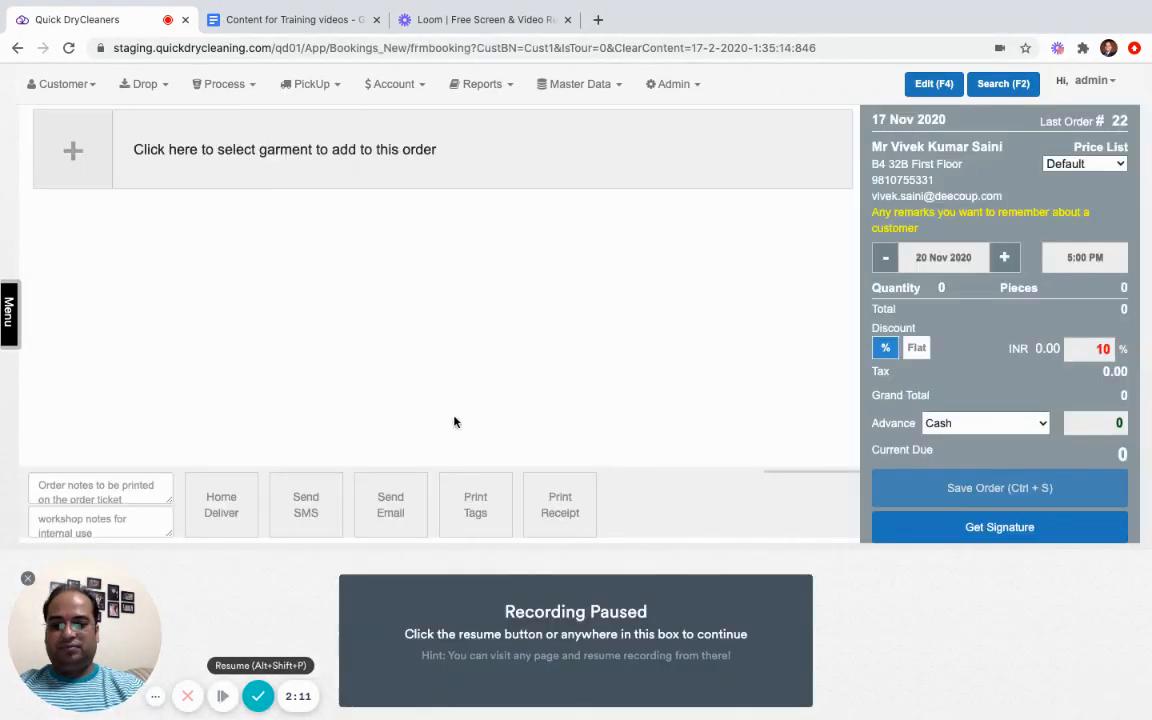
key("alt+shift+p")
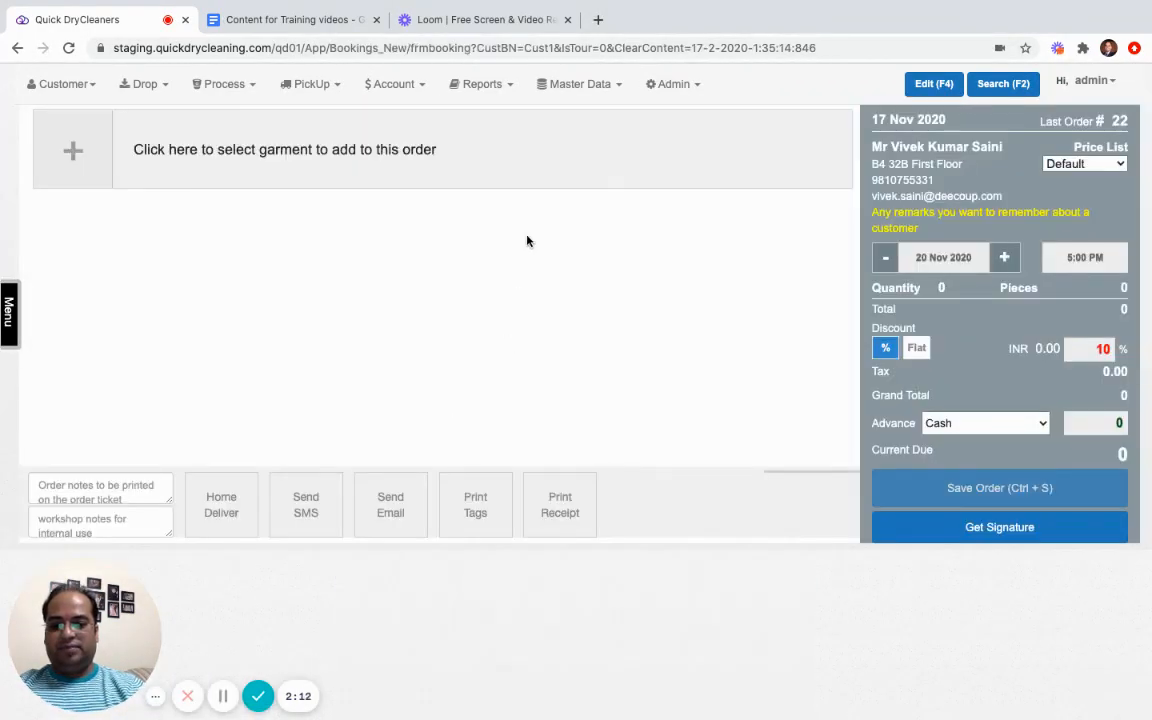
Add one men's shirt with the Alteration service to the new order at a price of 100.
left_click(483, 147)
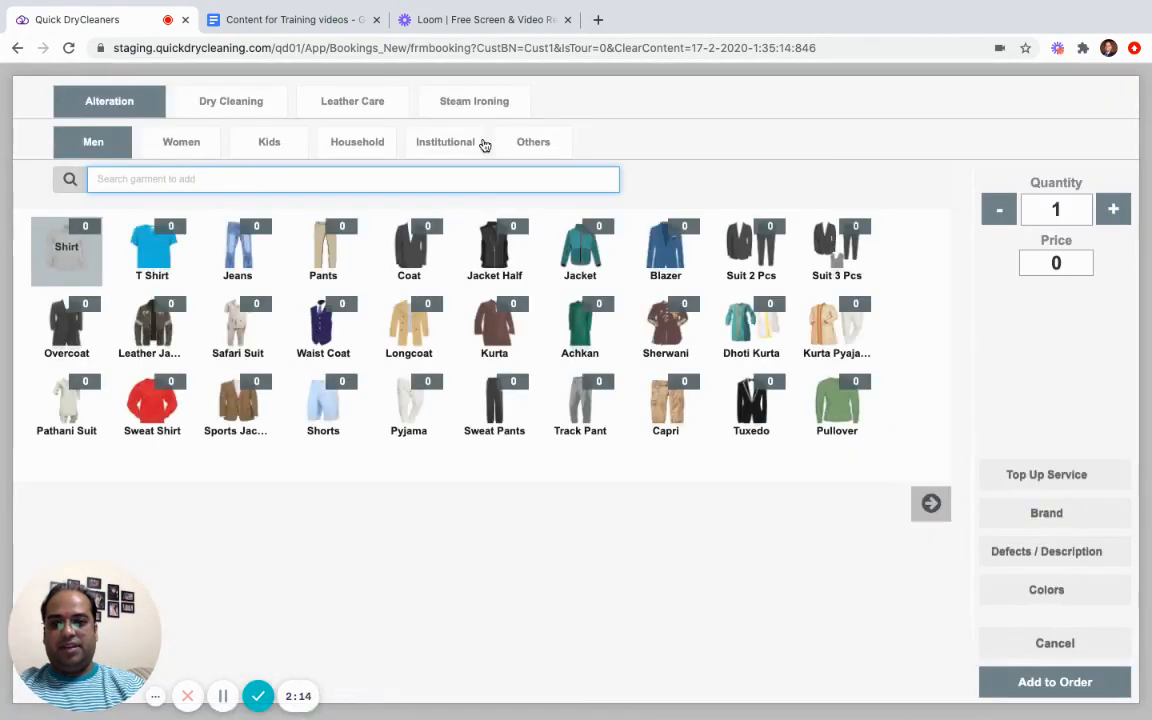
left_click(1056, 263)
type("100")
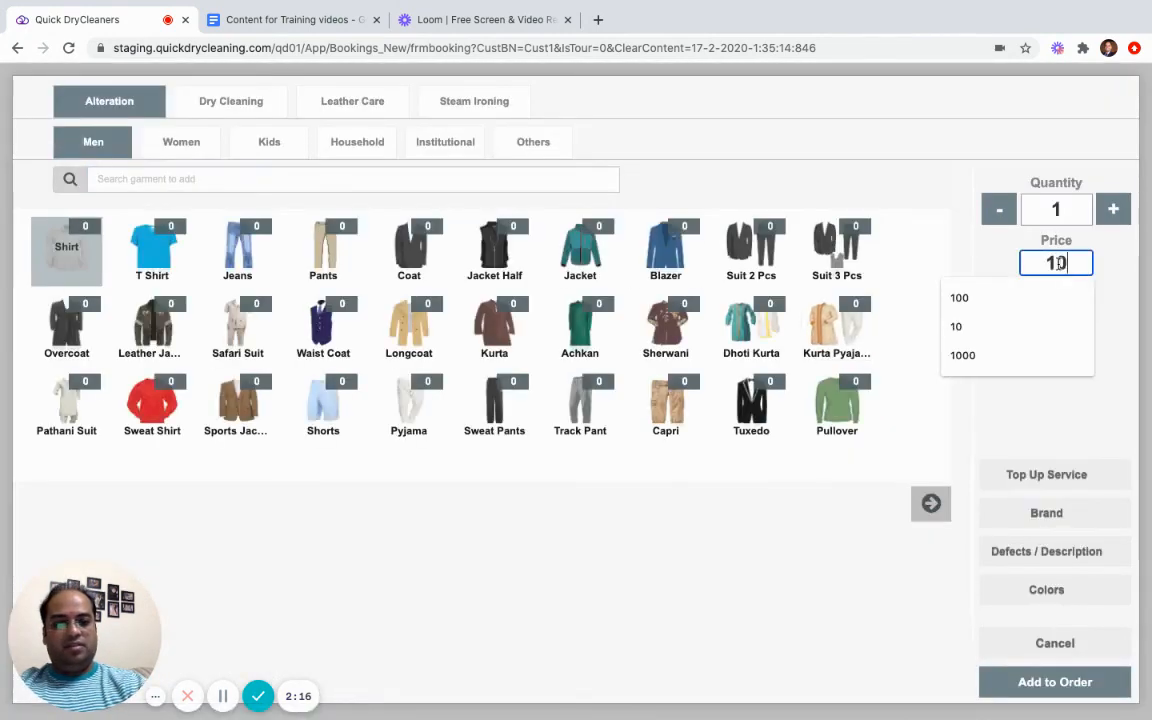
left_click(1018, 681)
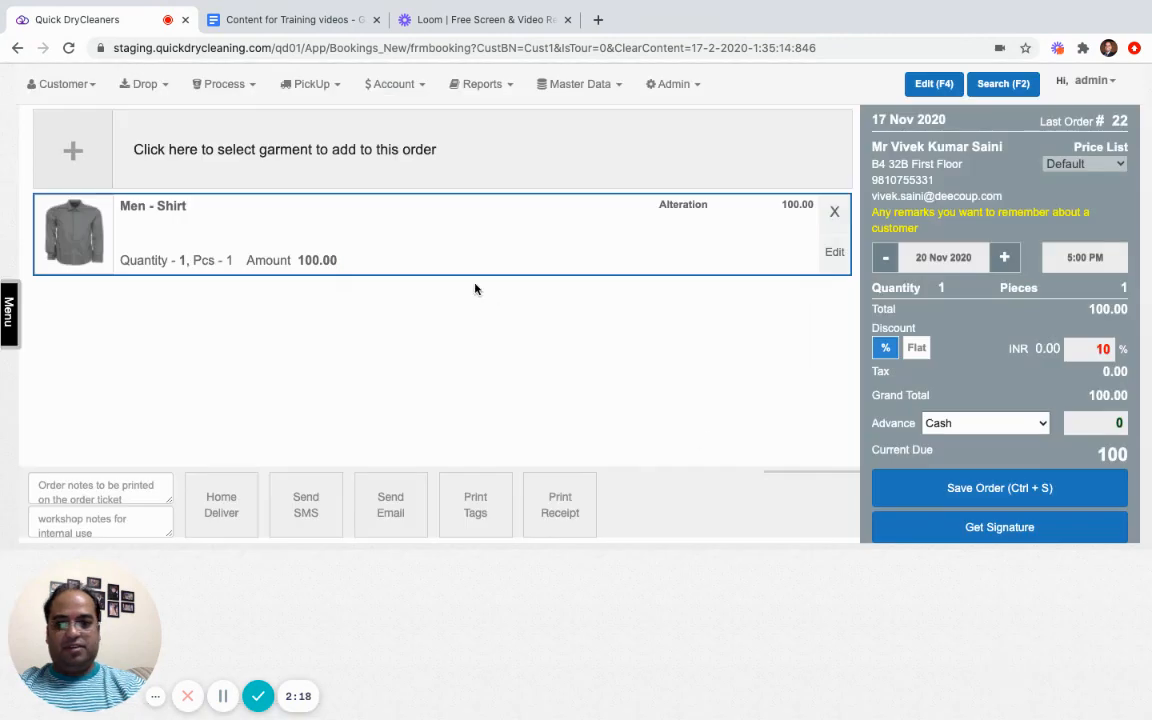
Add one men's shirt with the Dry Cleaning service to the new order at a price of 100.
left_click(447, 162)
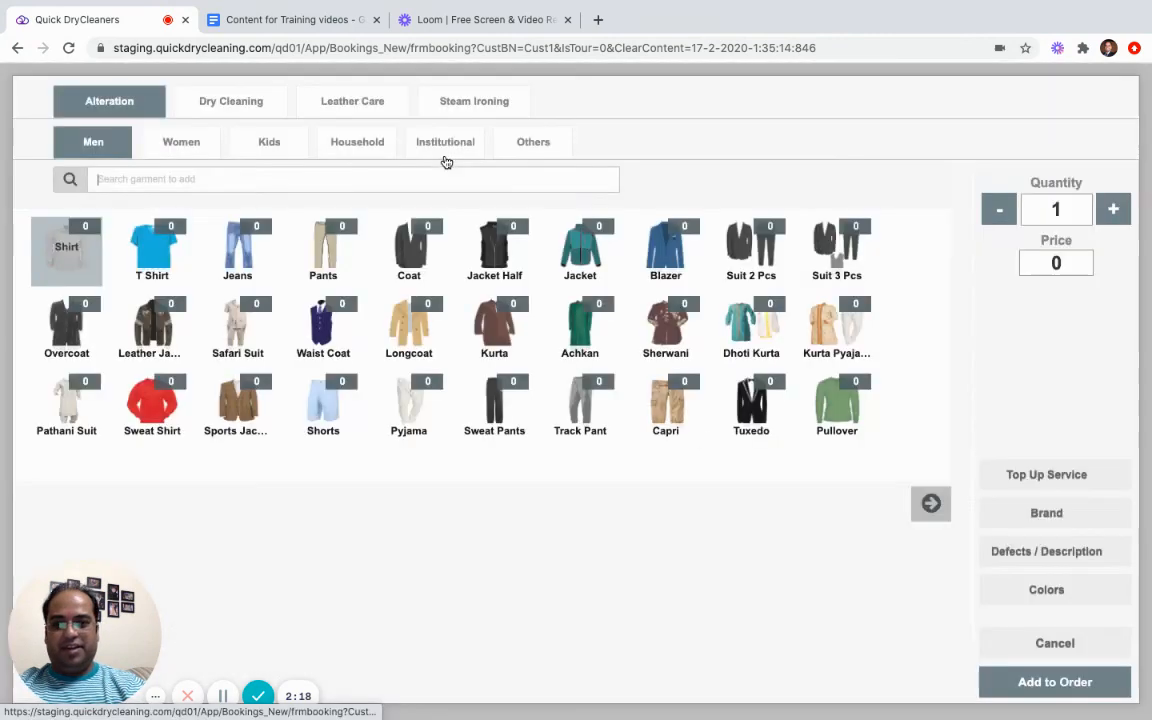
left_click(231, 103)
left_click(796, 284)
double_click(1061, 277)
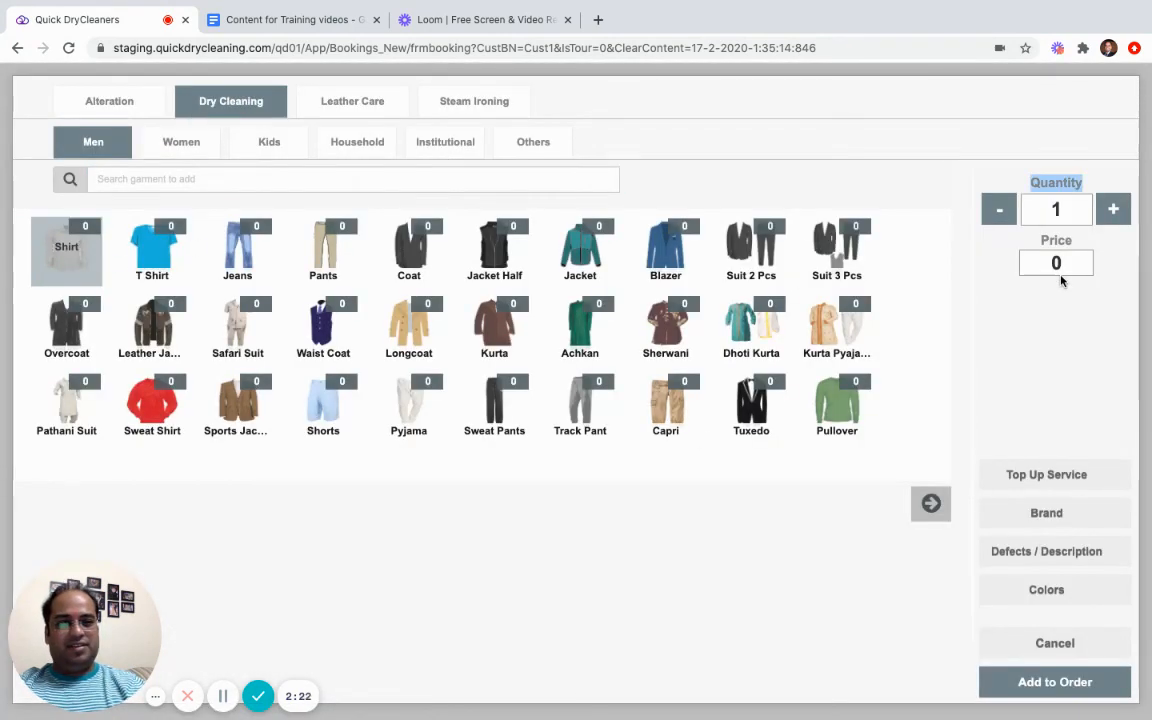
left_click(1057, 263)
type("100")
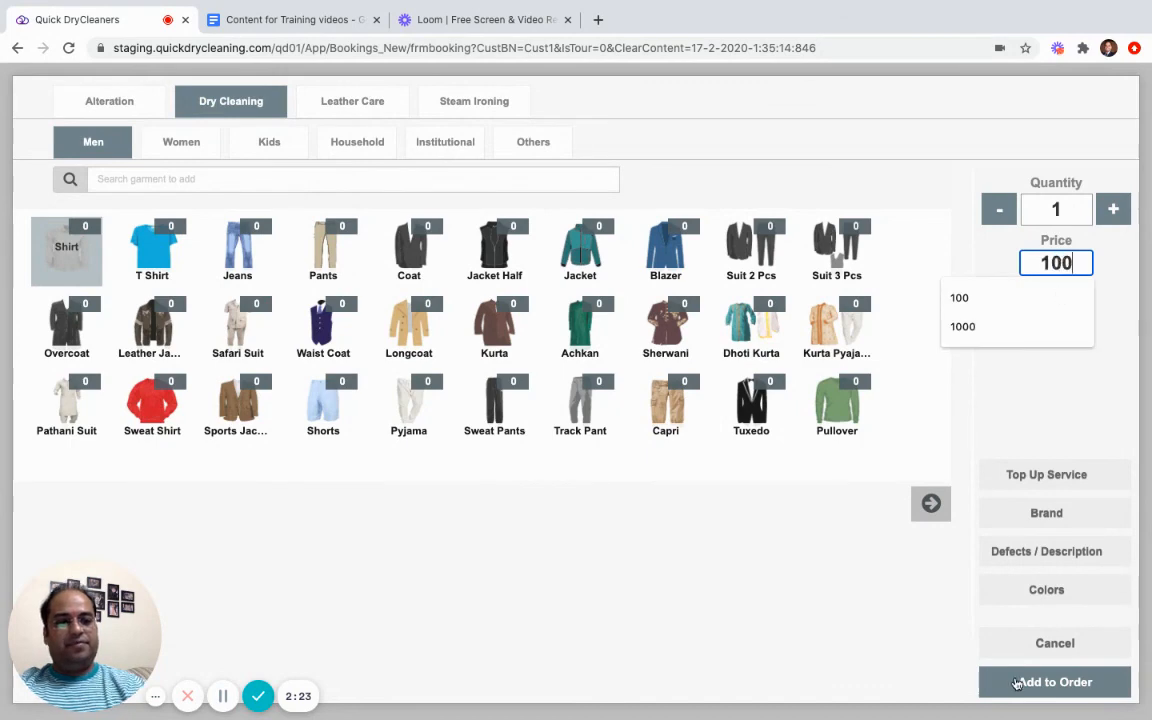
left_click(1018, 681)
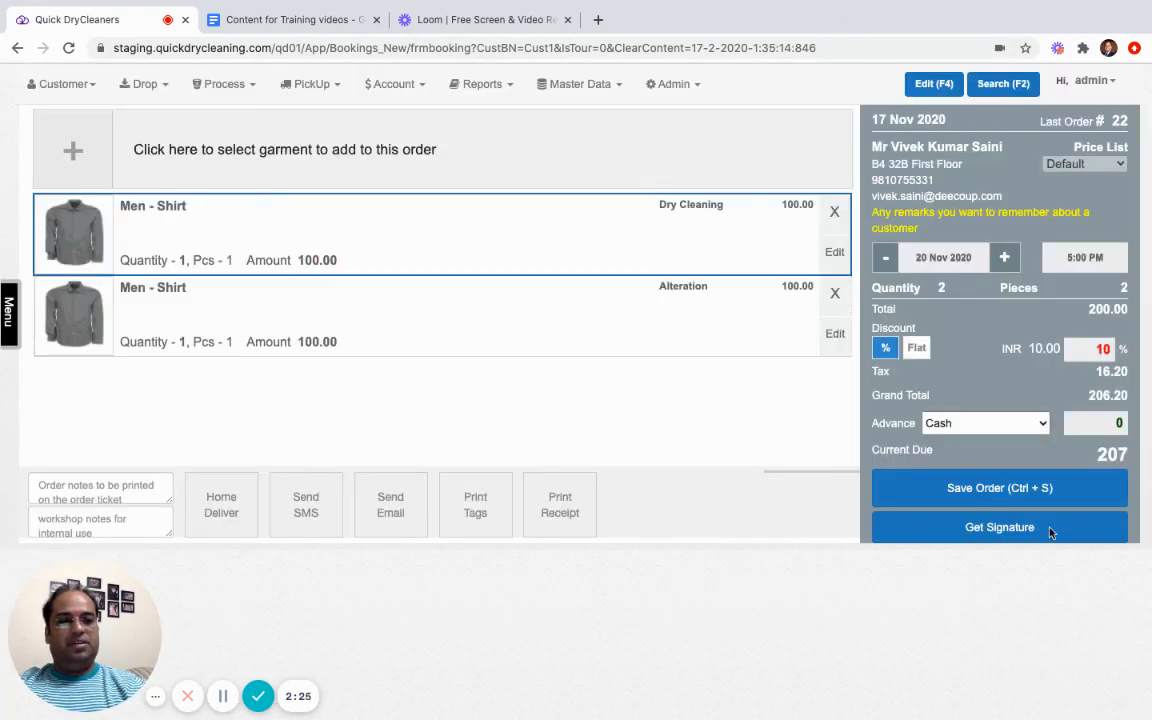
Change the order's discount from percentage to a flat amount of 10.00 and save the order.
left_click(1103, 348)
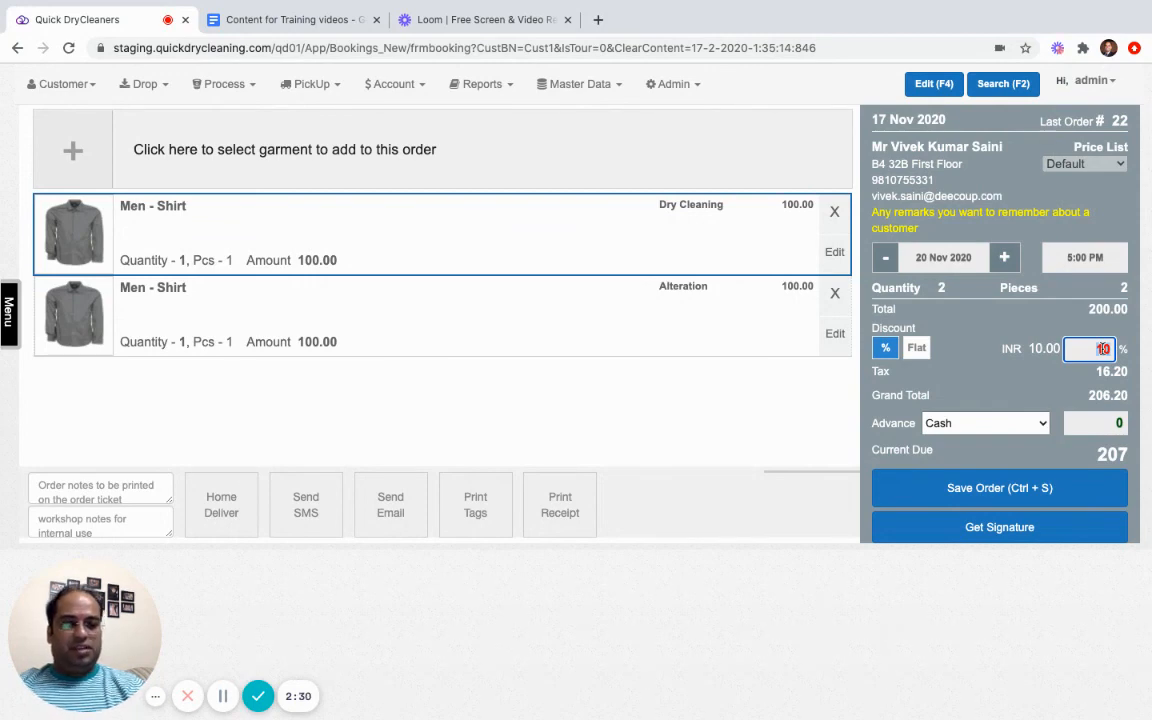
left_click(918, 348)
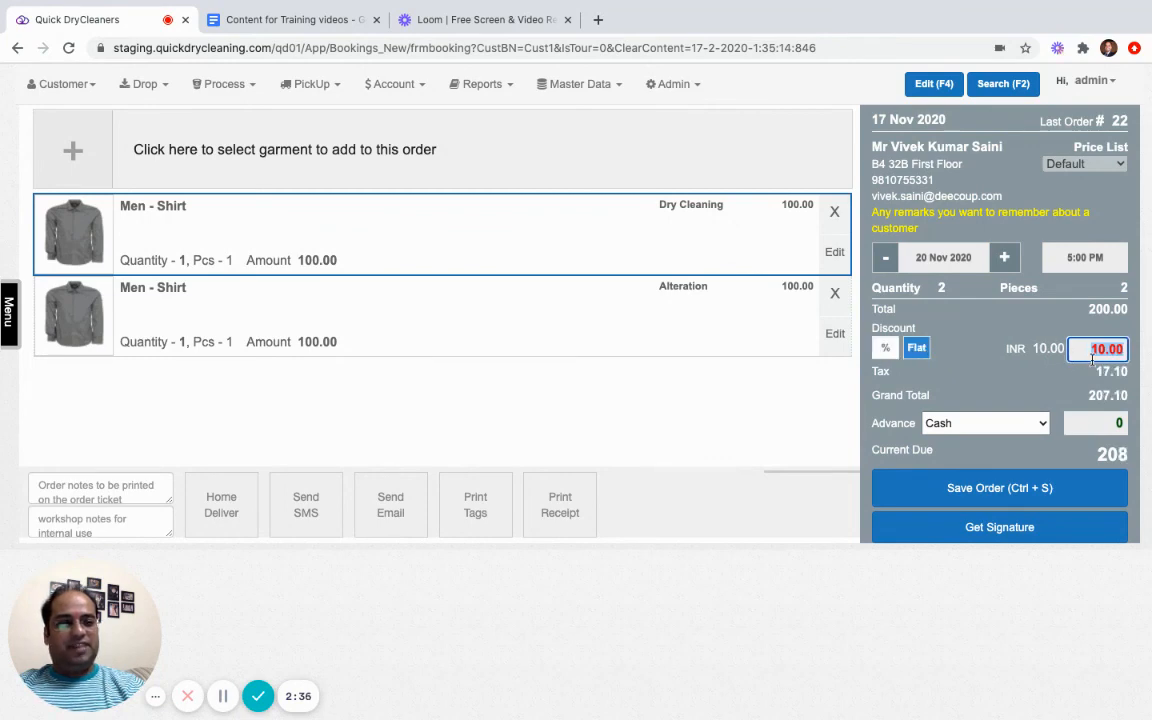
left_click(950, 487)
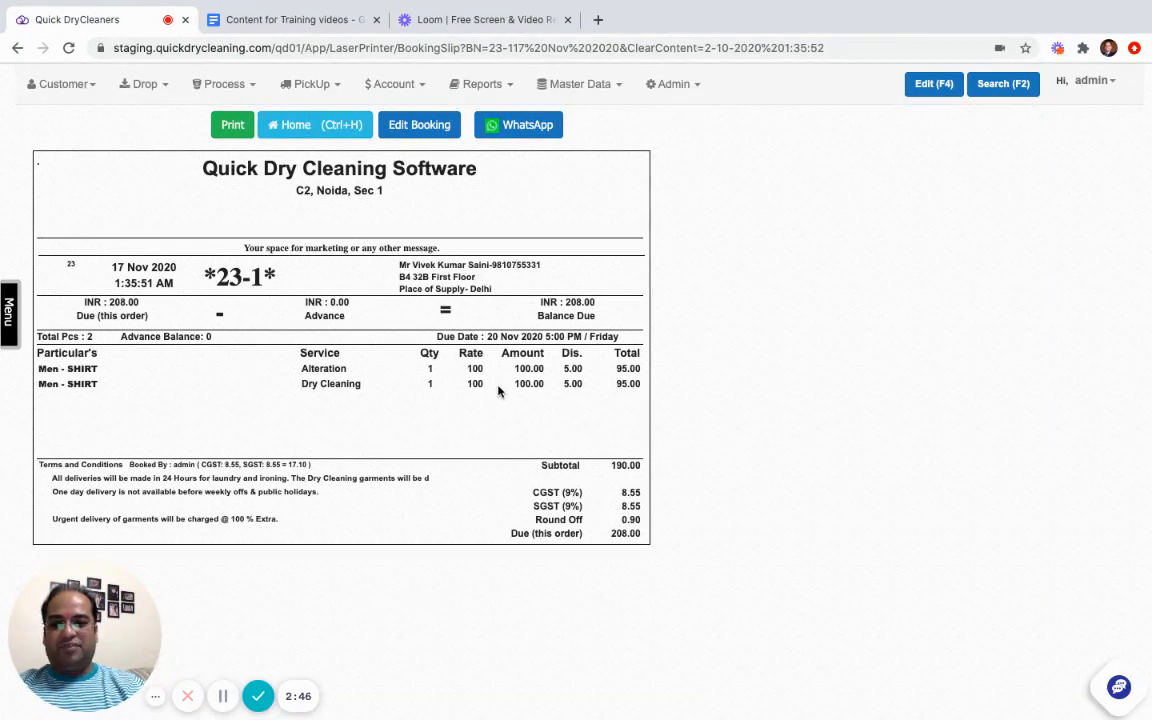
Examine the Dry Cleaning line's amount, discount and total on the booking slip, and the tax total beside the terms and conditions.
double_click(573, 384)
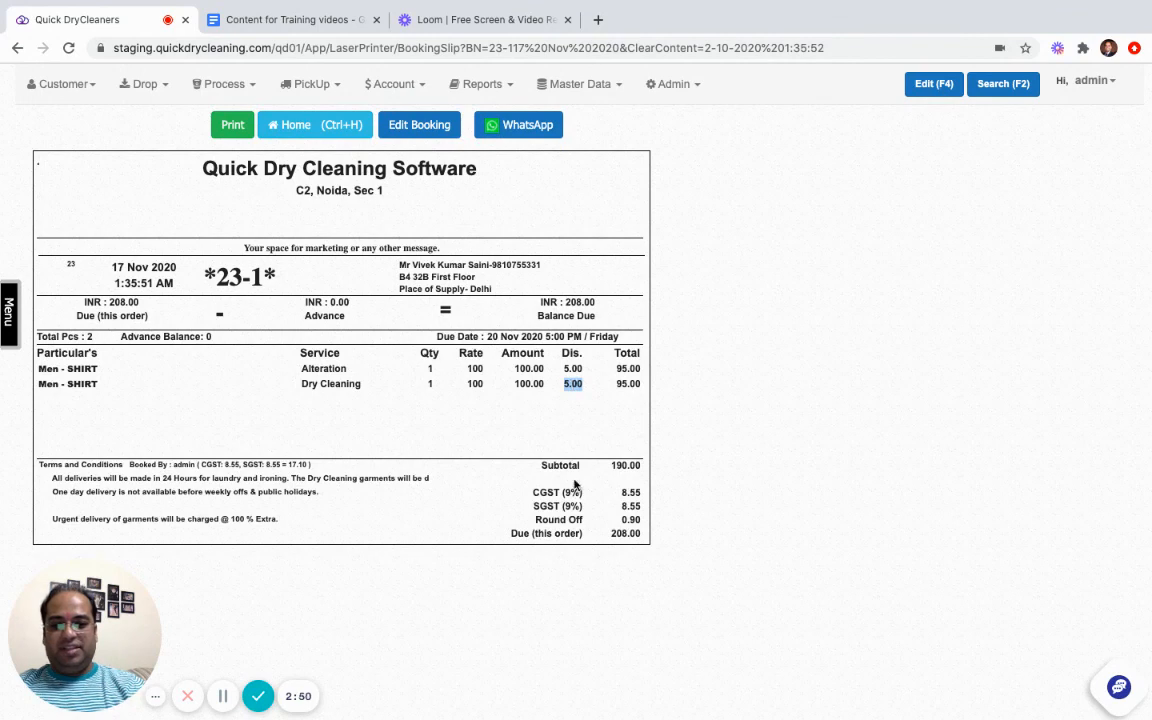
double_click(529, 384)
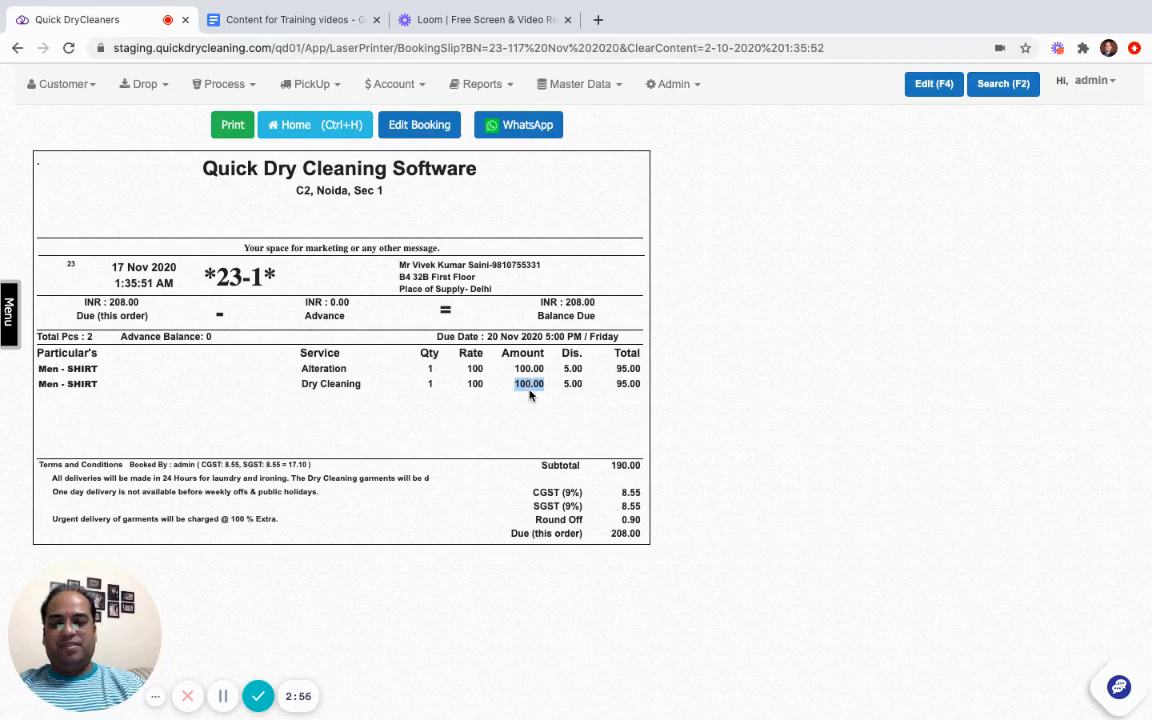
triple_click(356, 384)
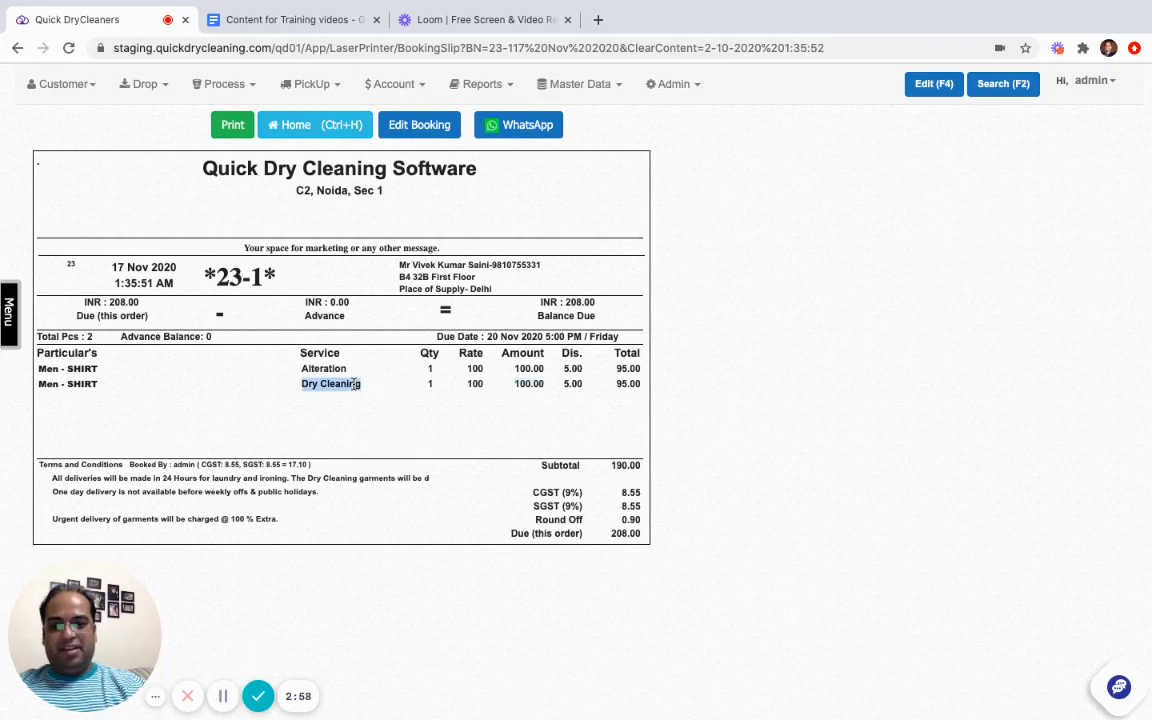
double_click(583, 390)
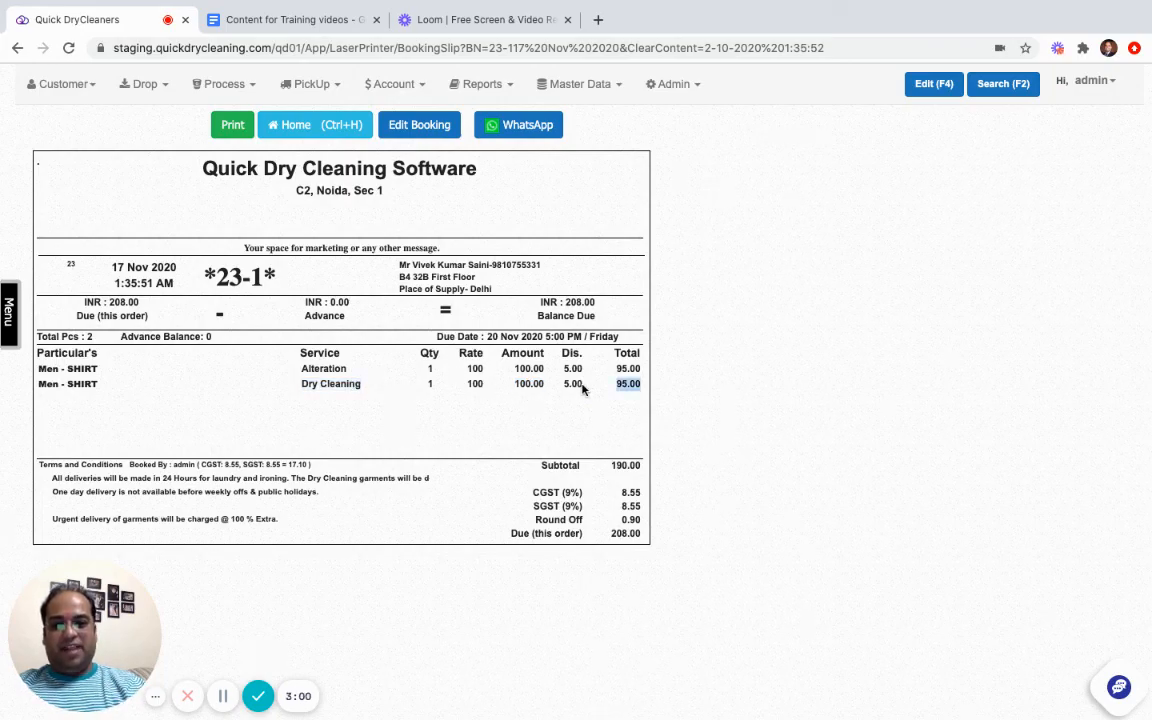
double_click(572, 384)
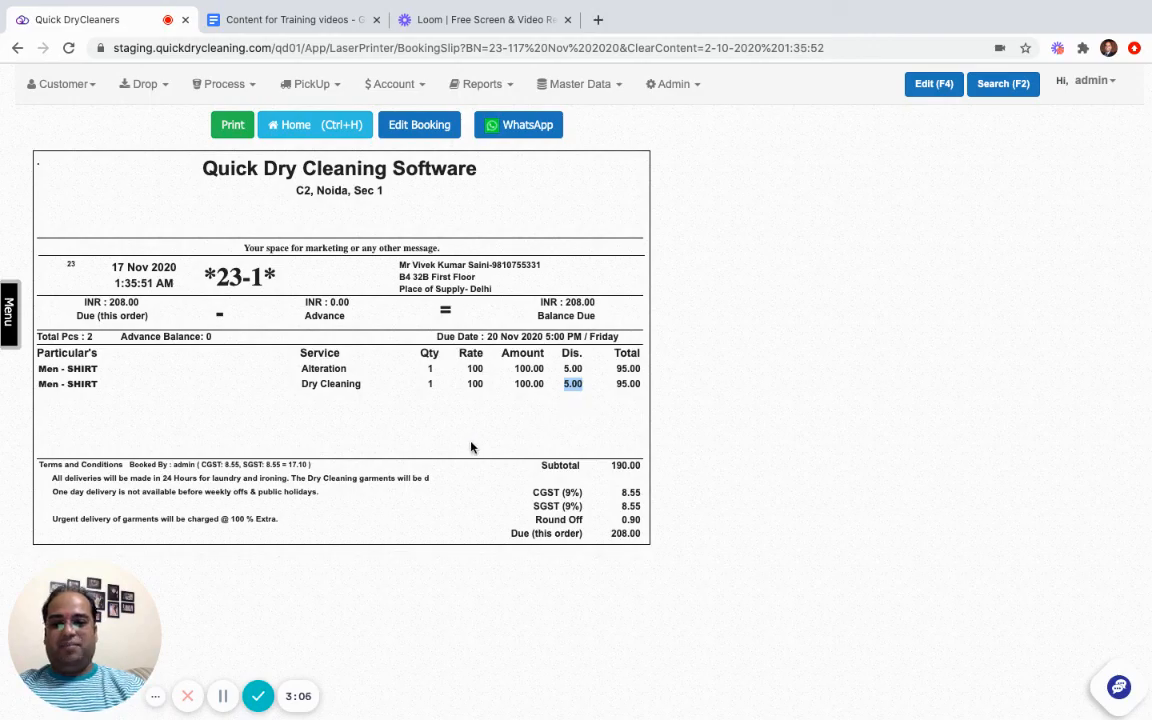
double_click(295, 464)
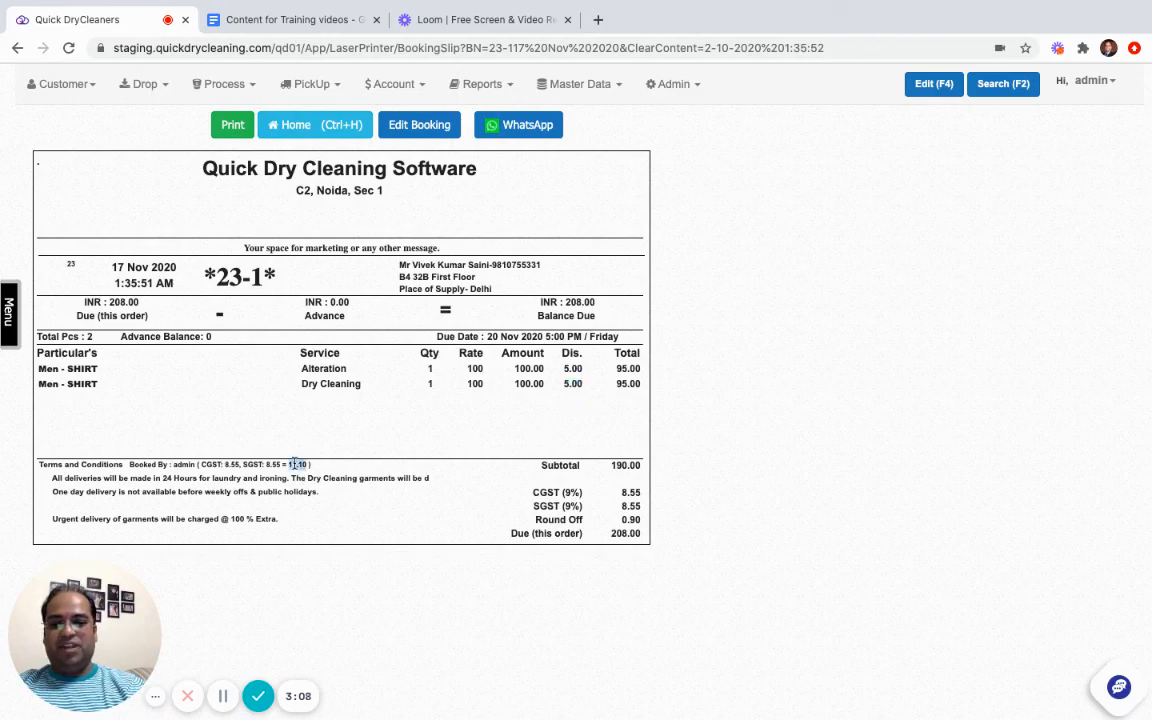